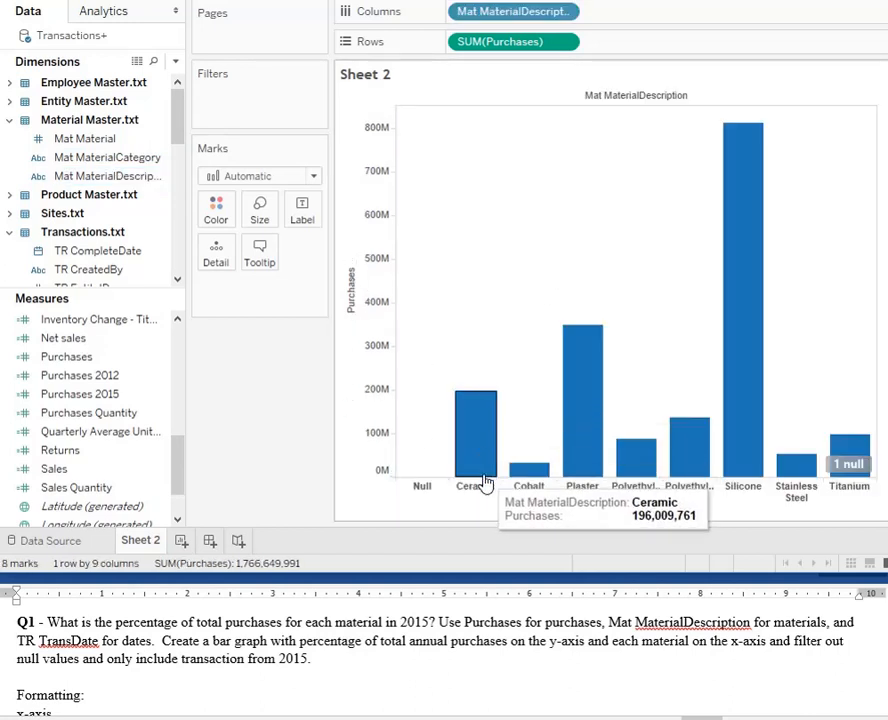
- Filter the chart to year 2015 of TR TransDate and filter out the null purchases values
mouse_move(615, 449)
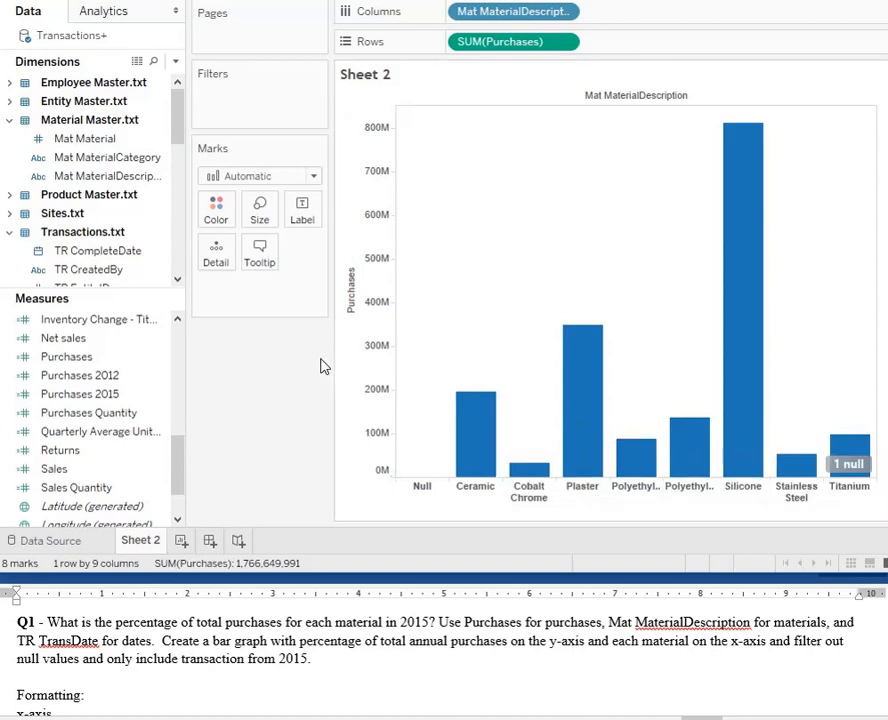
scroll(172, 262, down, 5)
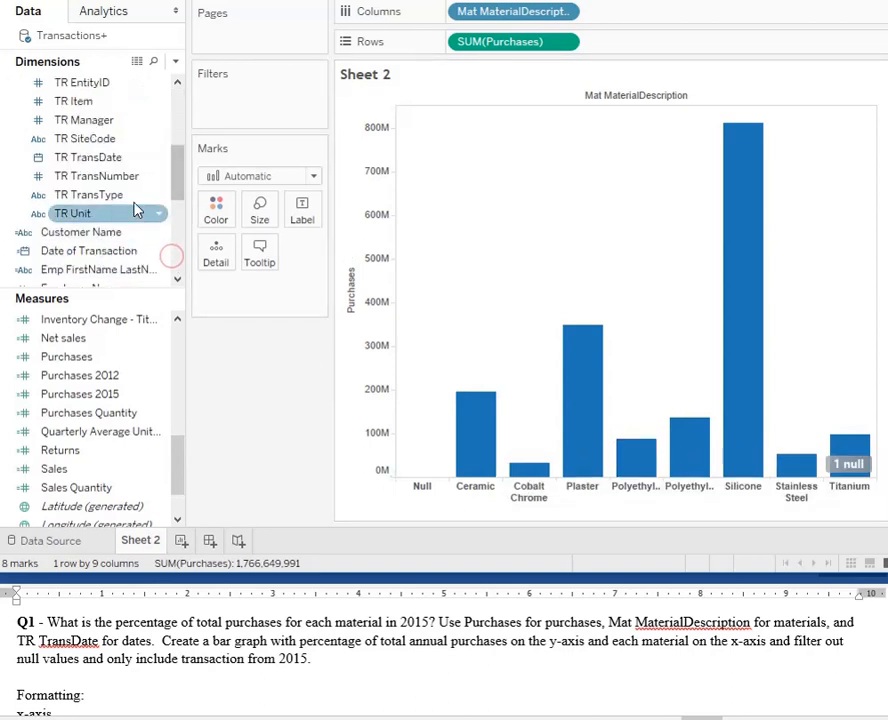
drag(120, 165, 252, 109)
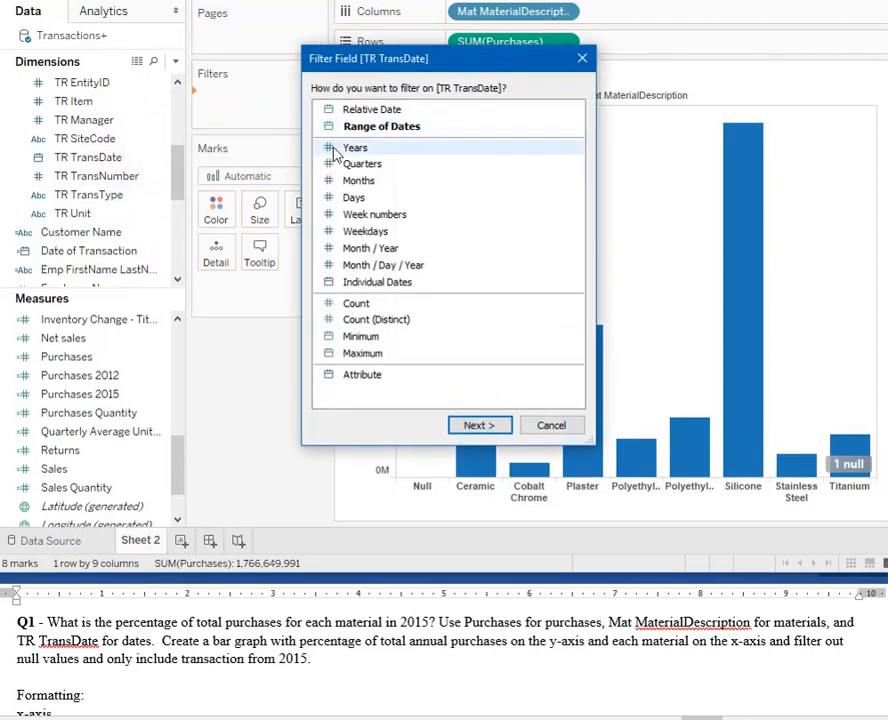
double_click(335, 152)
click(281, 161)
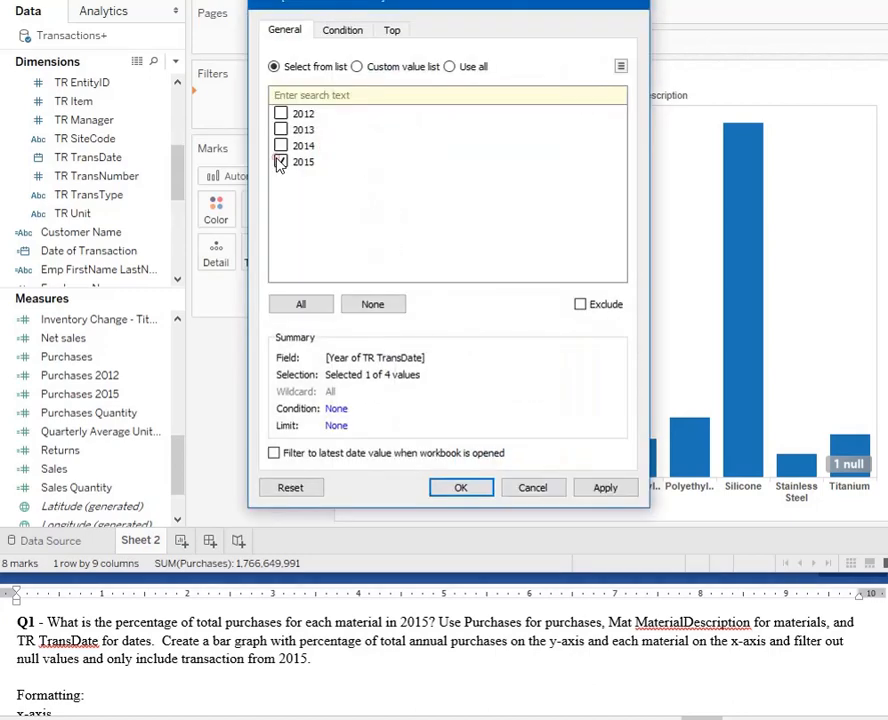
click(462, 488)
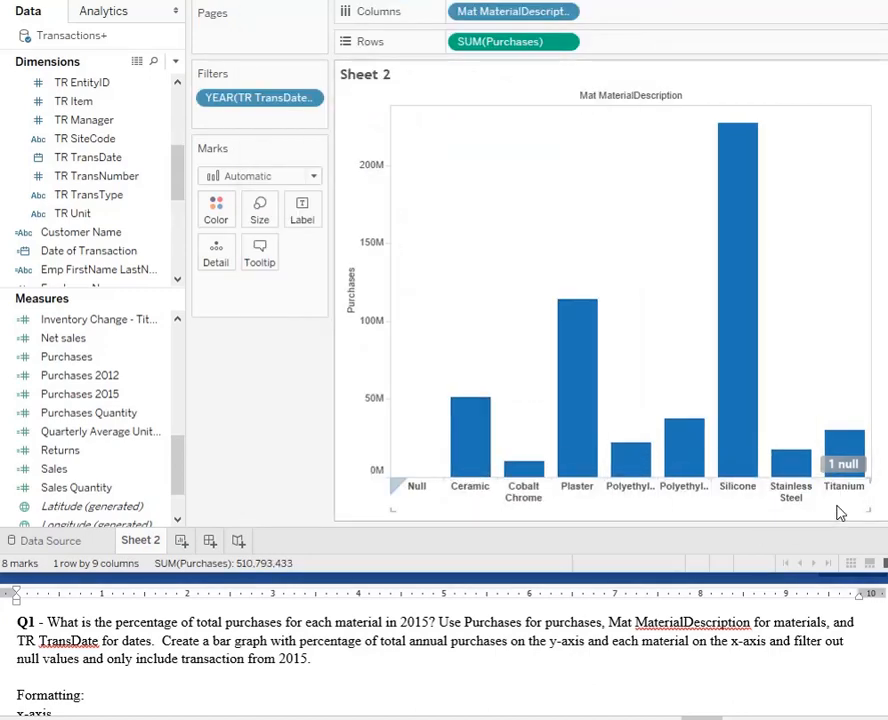
click(843, 464)
click(436, 256)
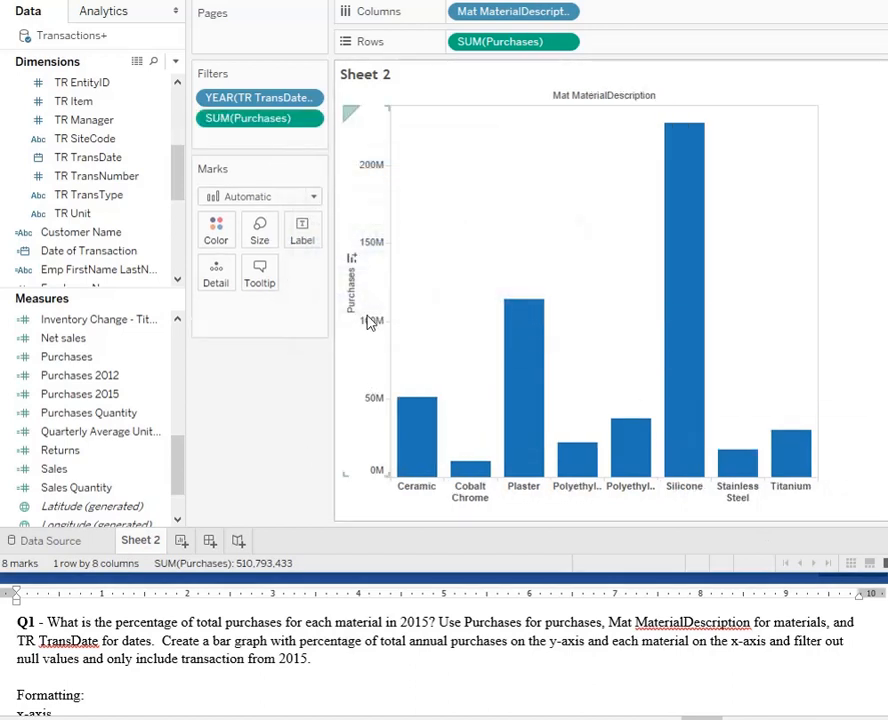
- Apply the Percent of Total quick table calculation to SUM(Purchases) on the Rows shelf
click(565, 43)
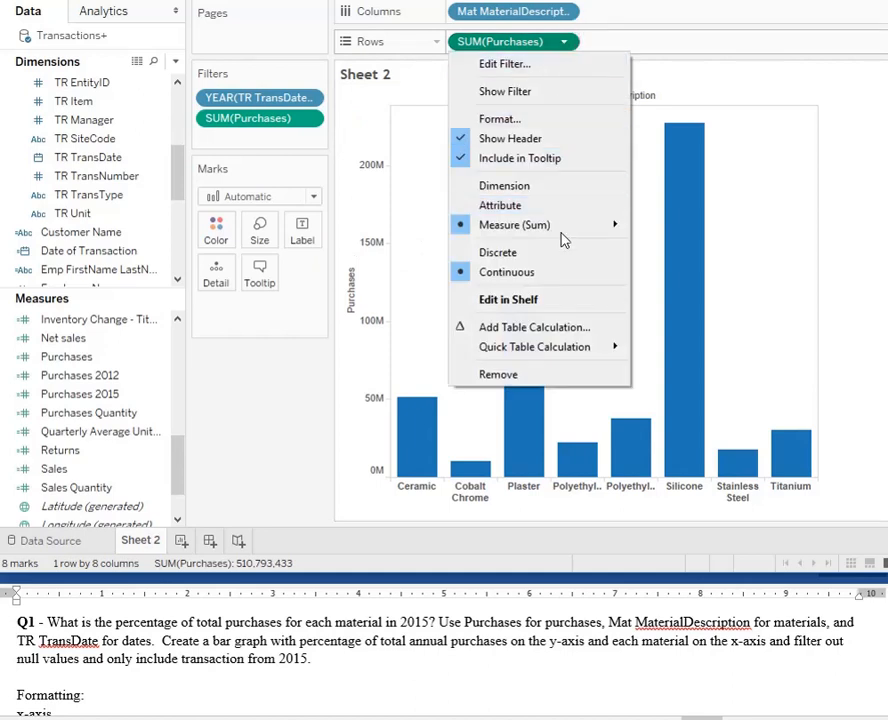
mouse_move(564, 355)
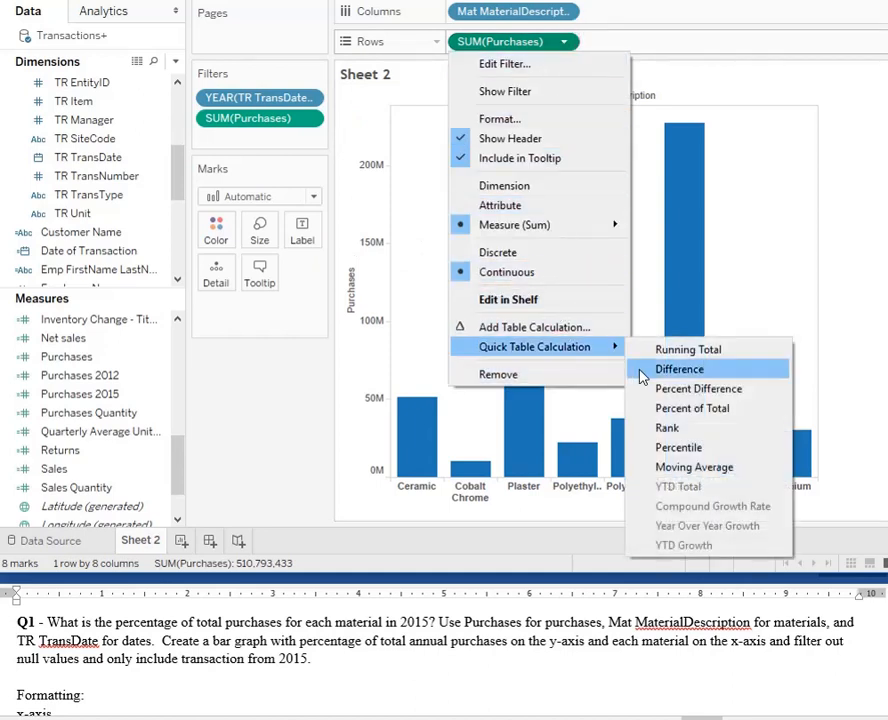
click(638, 409)
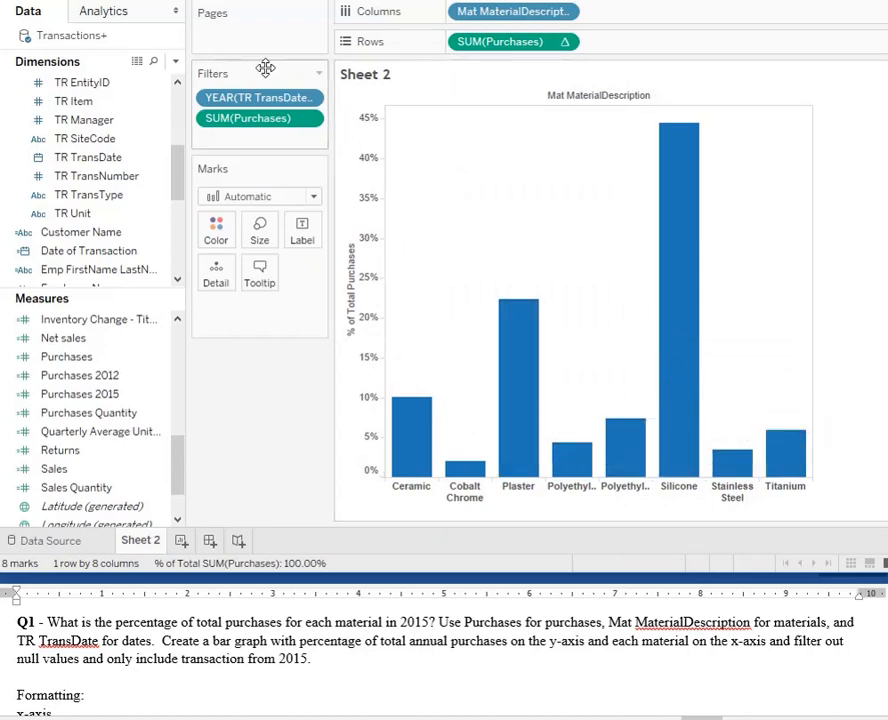
- Rotate the x-axis material labels to vertical and adjust the label area's height to show the entire names
mouse_move(390, 420)
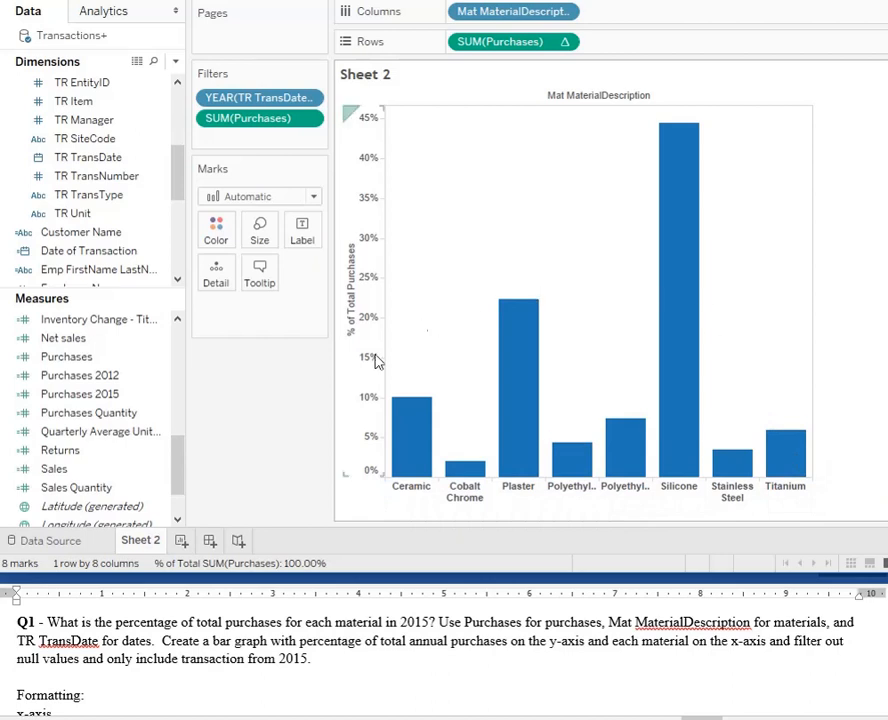
scroll(506, 620, down, 2)
scroll(600, 634, up, 2)
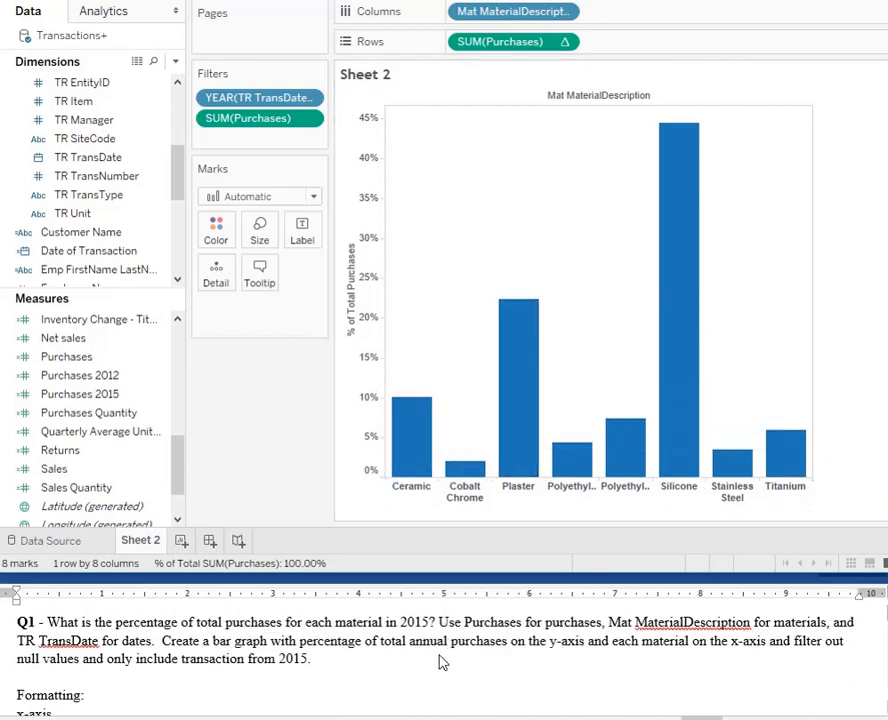
scroll(443, 662, down, 2)
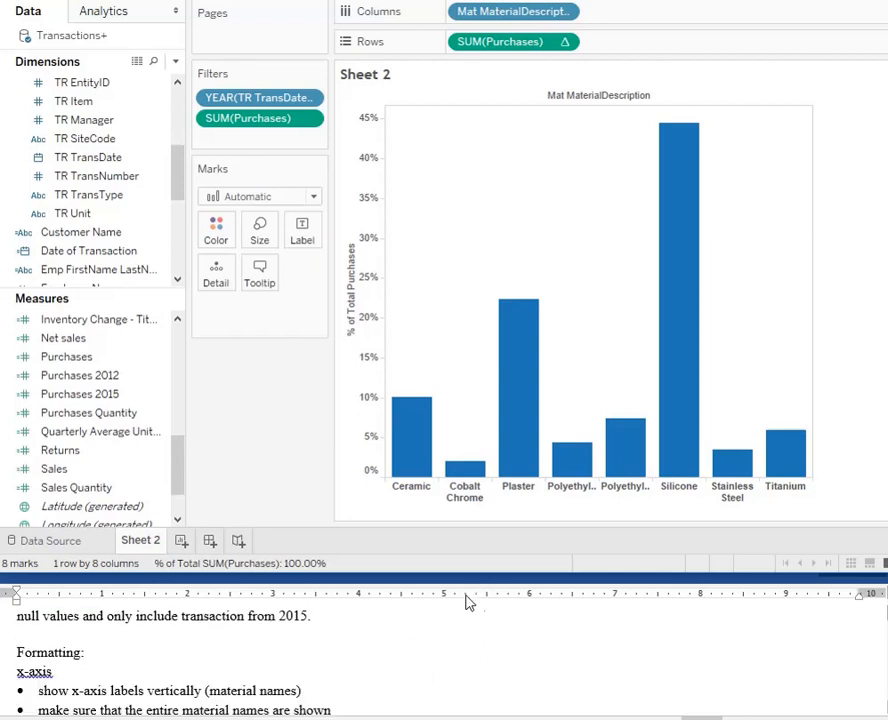
right_click(575, 498)
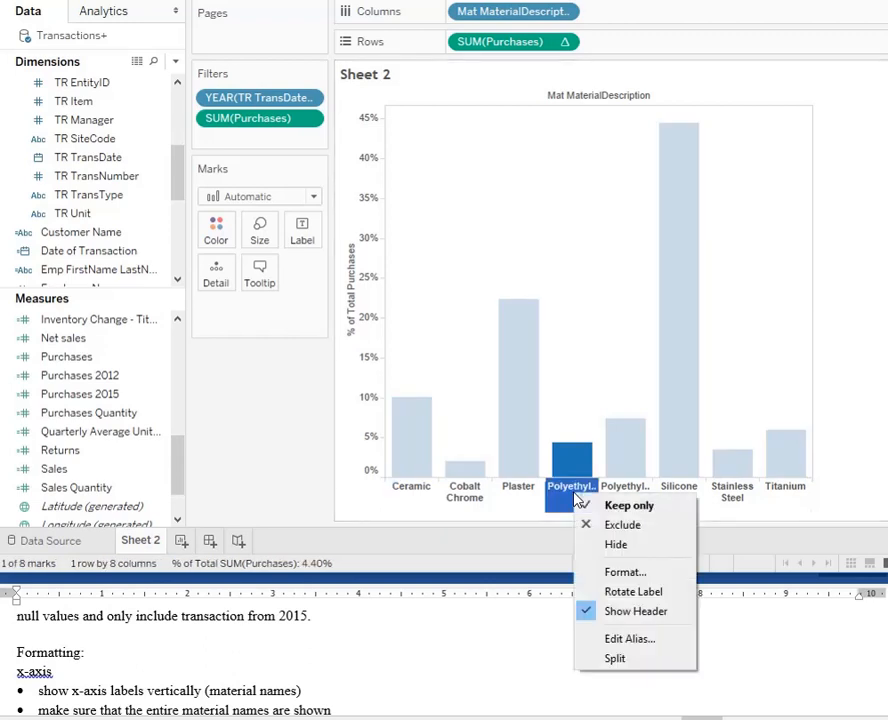
click(623, 591)
click(498, 656)
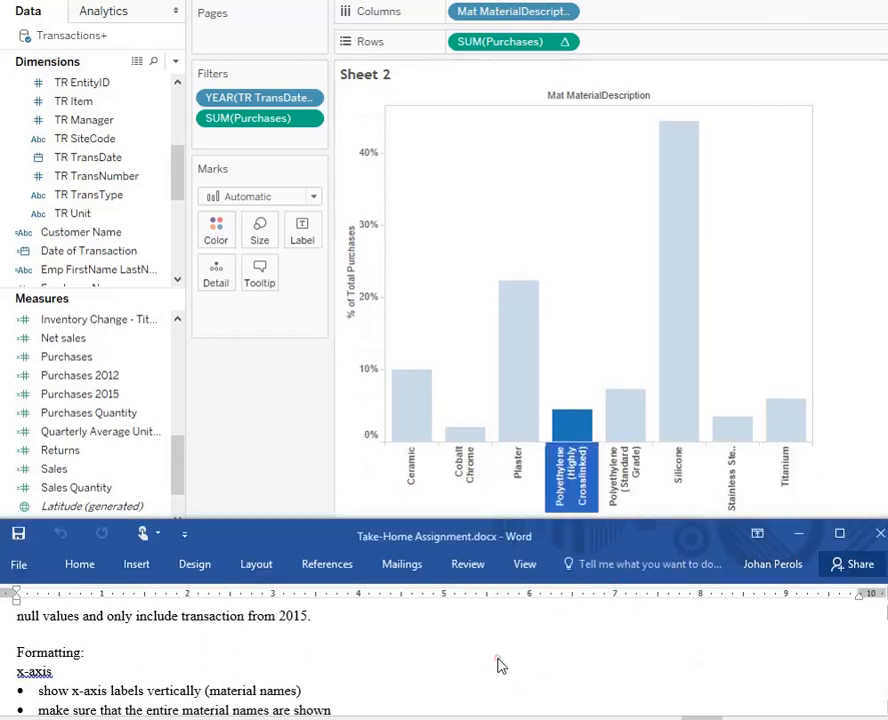
click(323, 455)
click(323, 460)
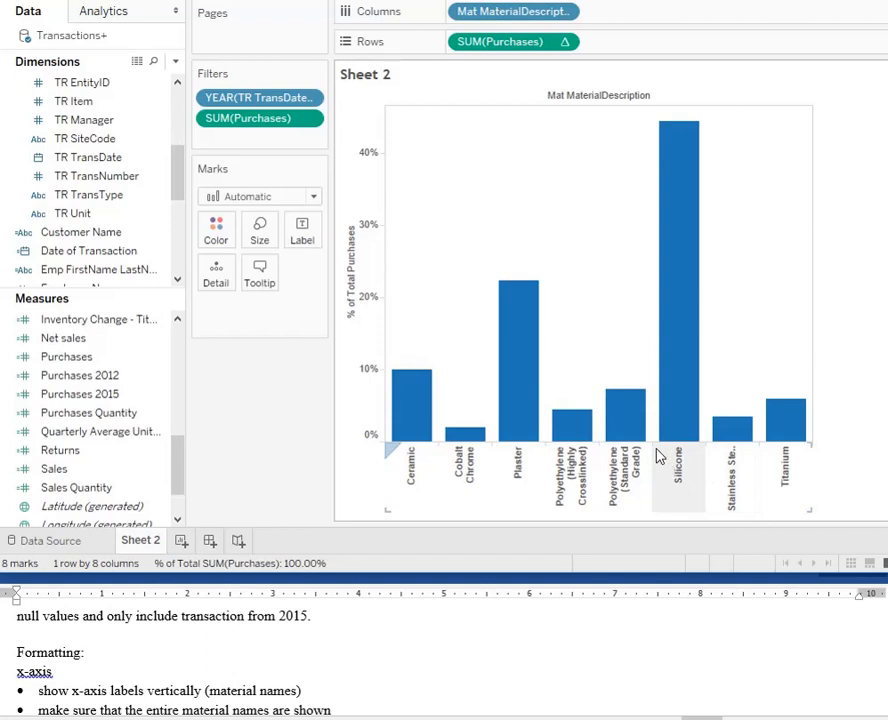
mouse_move(657, 443)
mouse_down()
mouse_move(657, 409)
mouse_move(656, 444)
mouse_up()
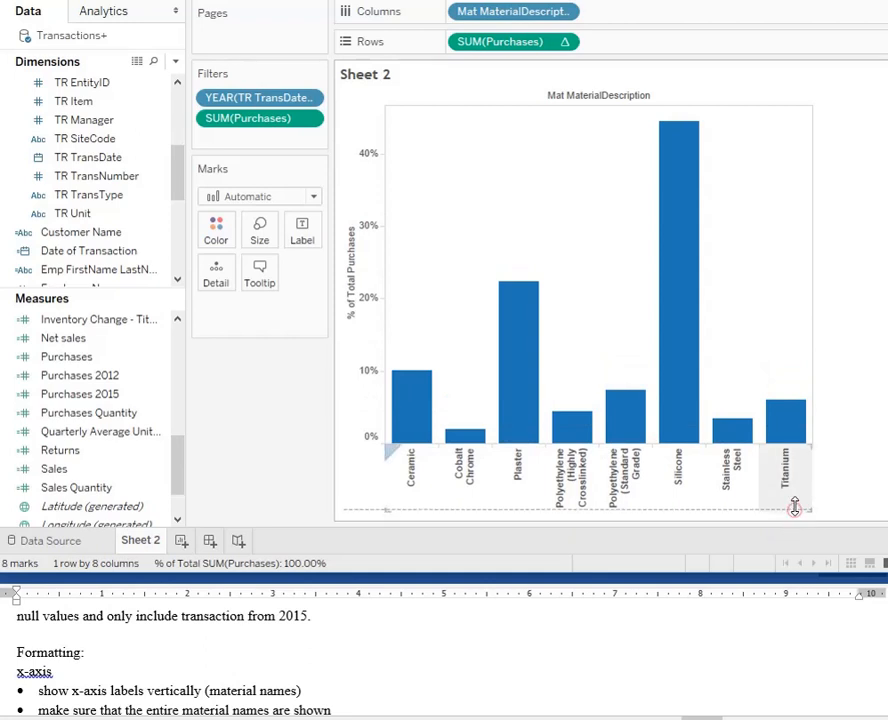
drag(793, 502, 791, 460)
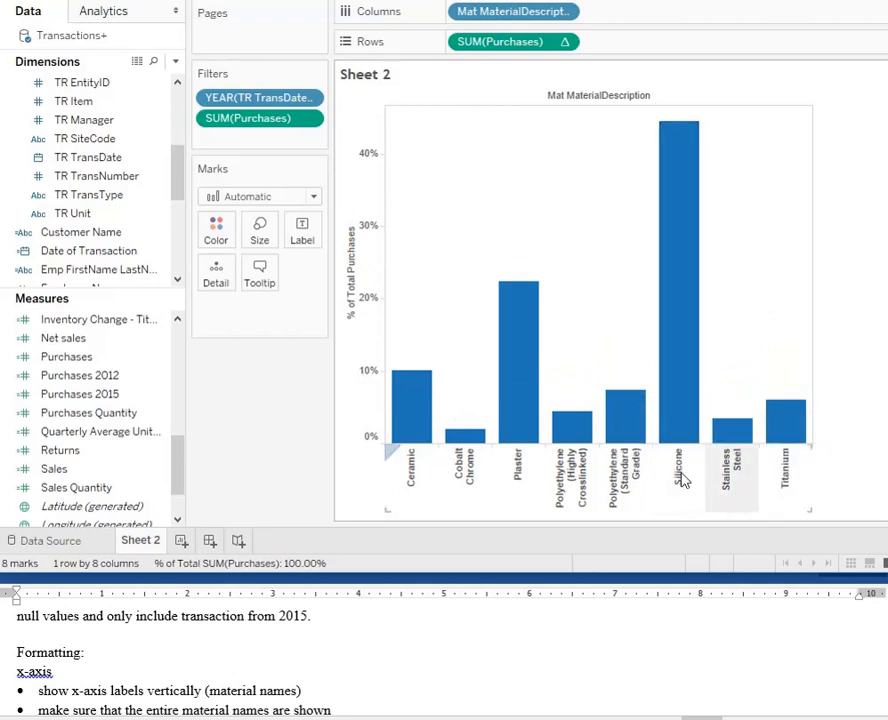
- Edit the aliases of Mat MaterialDescription, shortening the highly crosslinked polyethylene alias to "Polyethylene (High)"
click(566, 12)
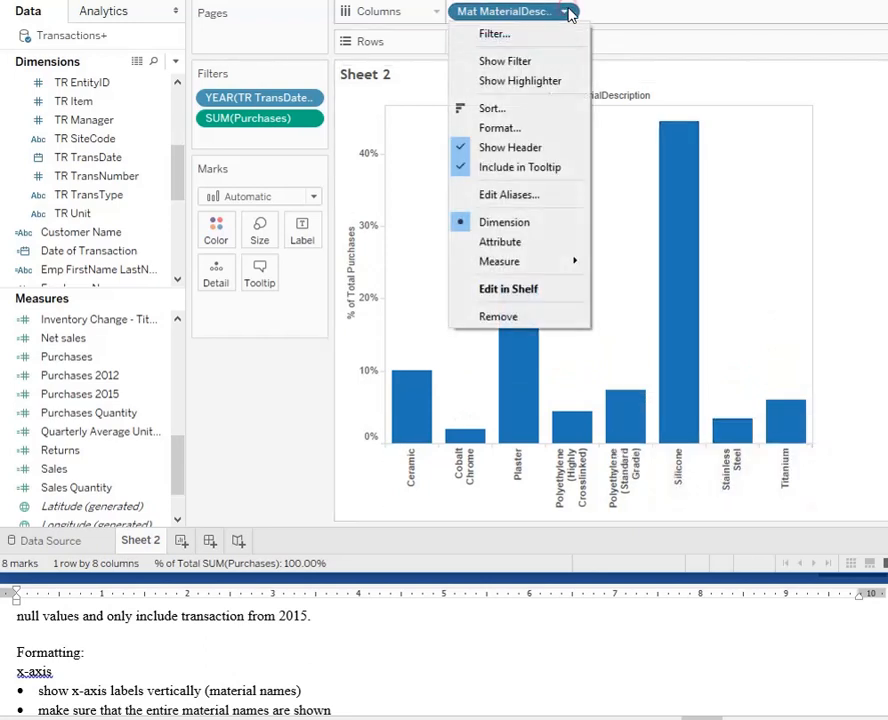
click(97, 138)
scroll(110, 130, up, 5)
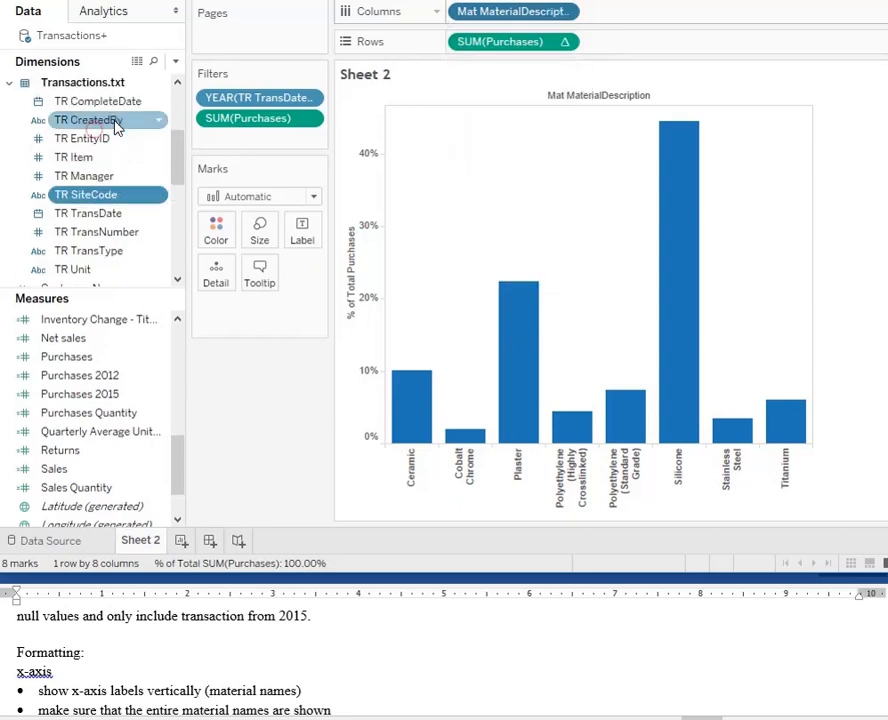
right_click(158, 140)
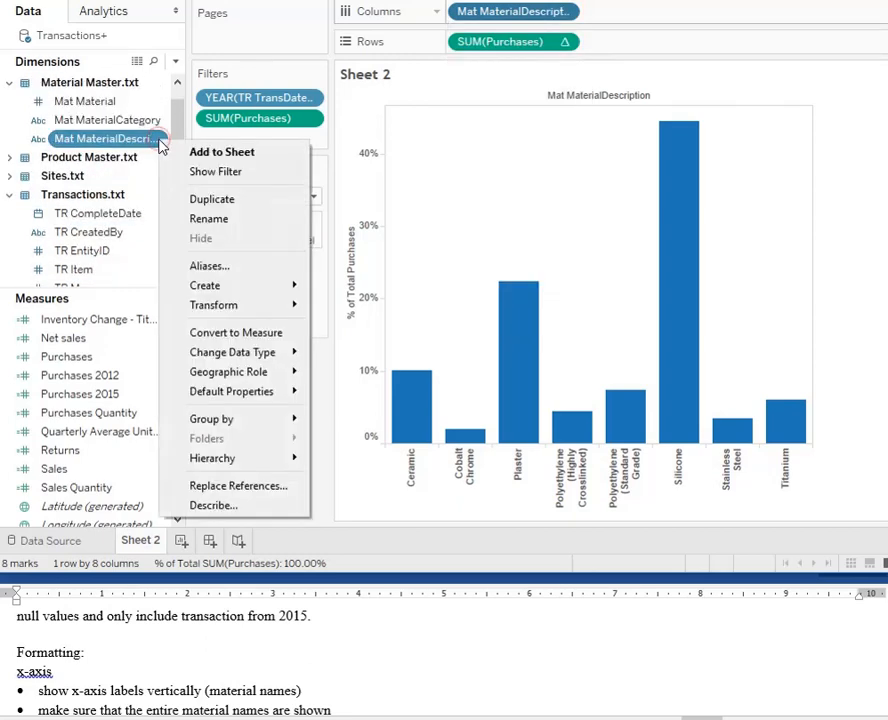
click(205, 267)
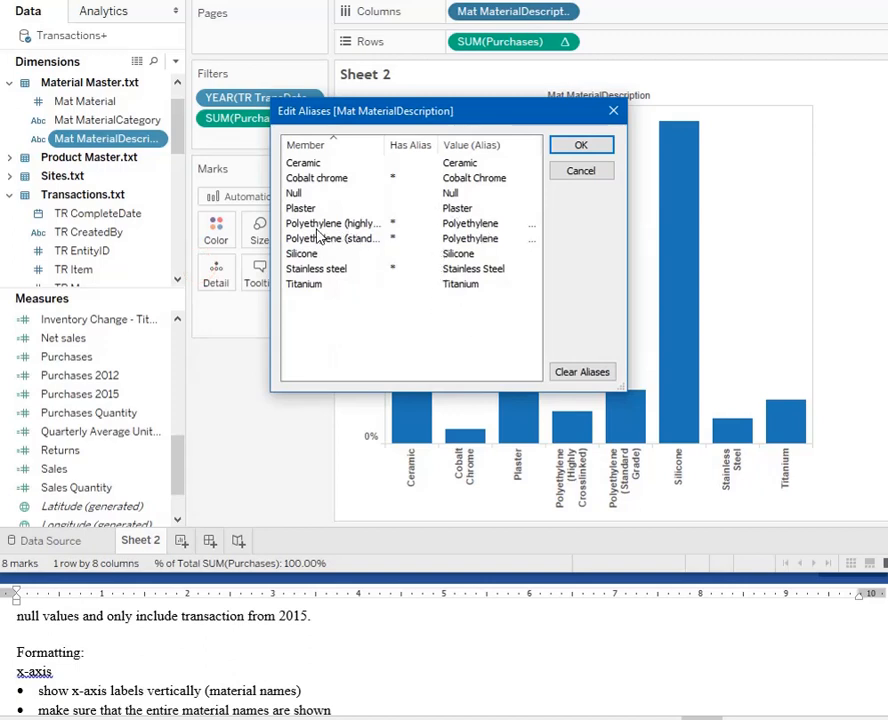
click(470, 223)
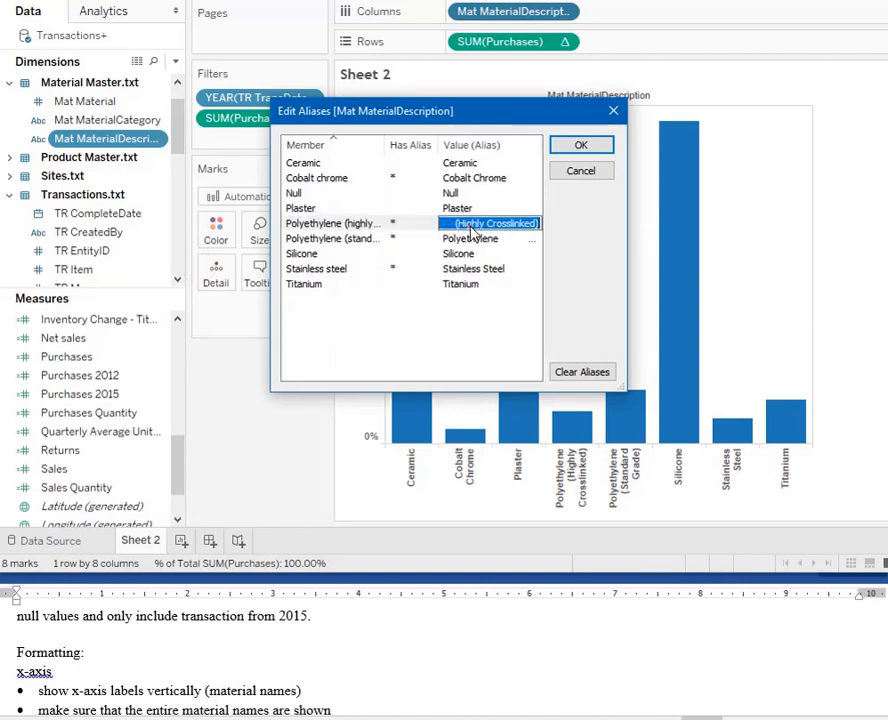
double_click(470, 223)
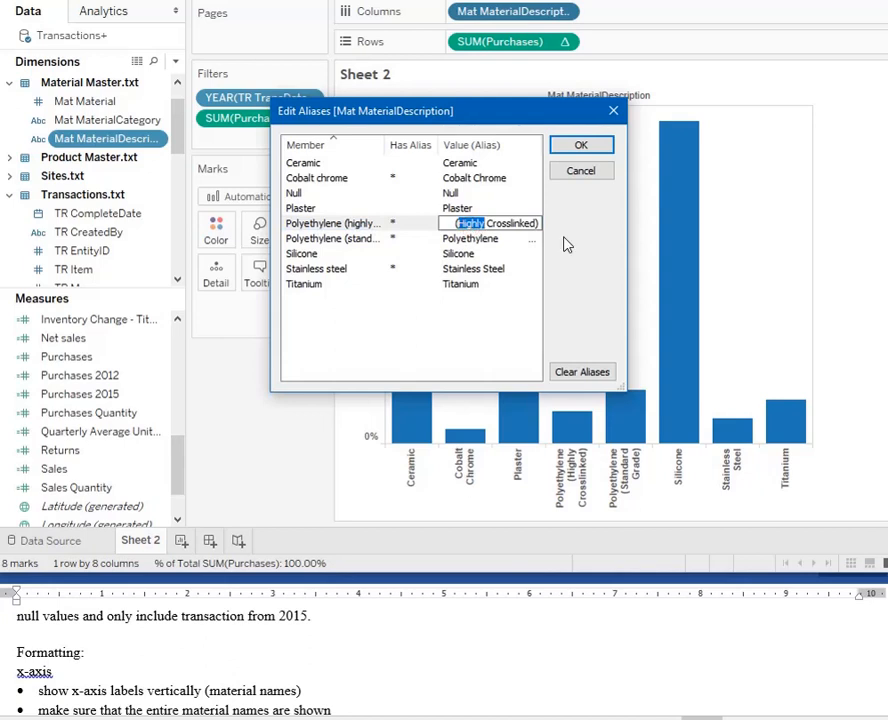
key(Right)
key(BackSpace)
key(BackSpace)
key(Delete)
key(Delete)
key(Delete)
key(Delete)
key(Delete)
key(Delete)
key(Delete)
key(Delete)
key(Delete)
key(Delete)
key(ctrl+Left)
key(ctrl+shift+Left)
key(shift+Right)
key(shift+Right)
key(shift+Right)
key(shift+Right)
key(shift+Right)
key(shift+Right)
key(shift+Right)
key(shift+Right)
key(shift+Right)
key(shift+Right)
key(shift+Right)
key(shift+Right)
key(shift+Right)
key(shift+Right)
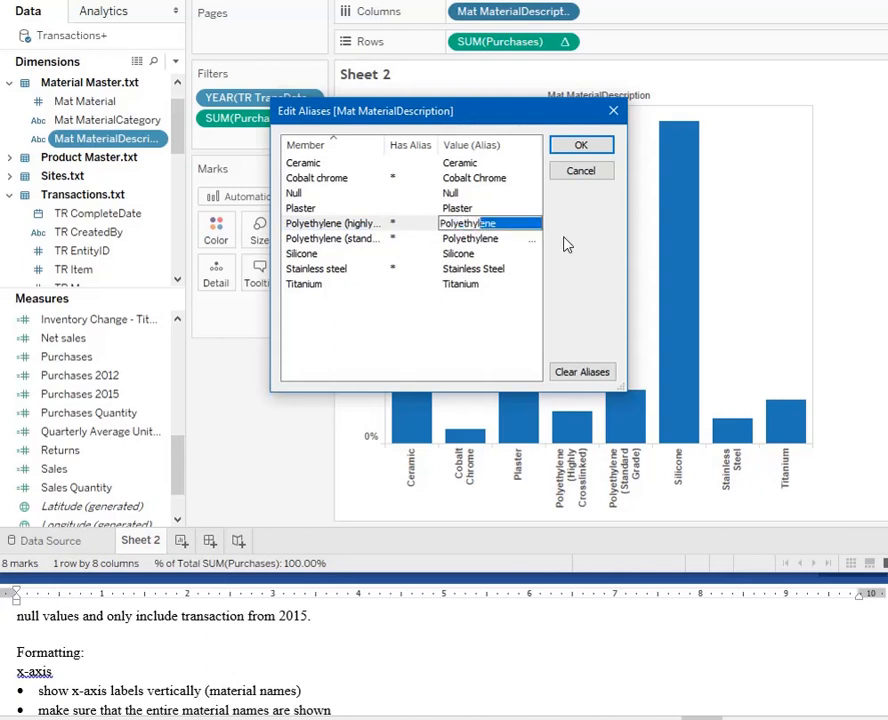
key(shift+Left)
key(shift+Left)
key(BackSpace)
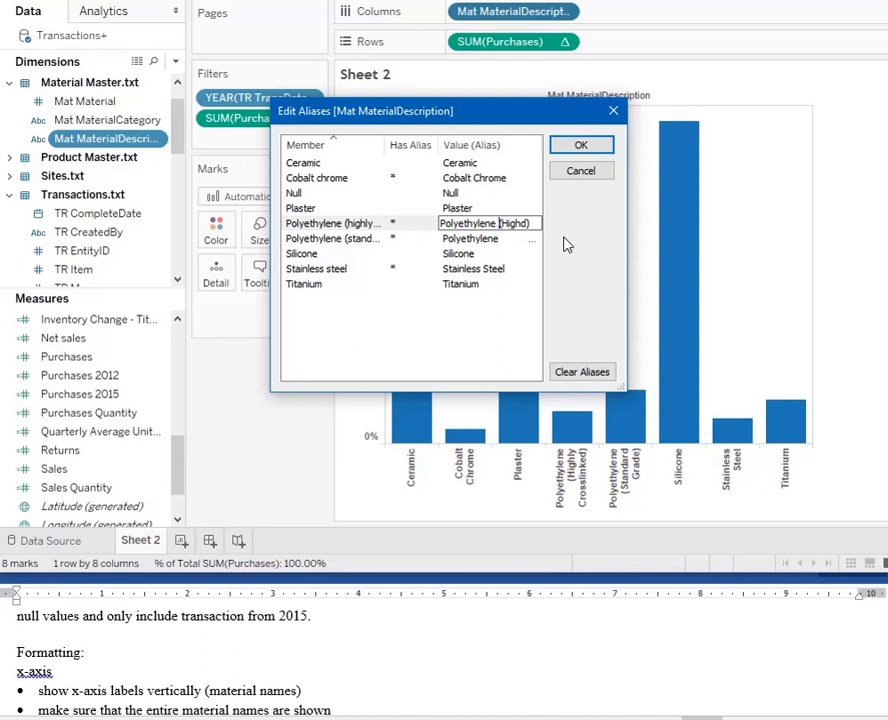
- Shorten the standard grade polyethylene alias to "Polyethylene (Standard)" and apply the alias changes
double_click(500, 239)
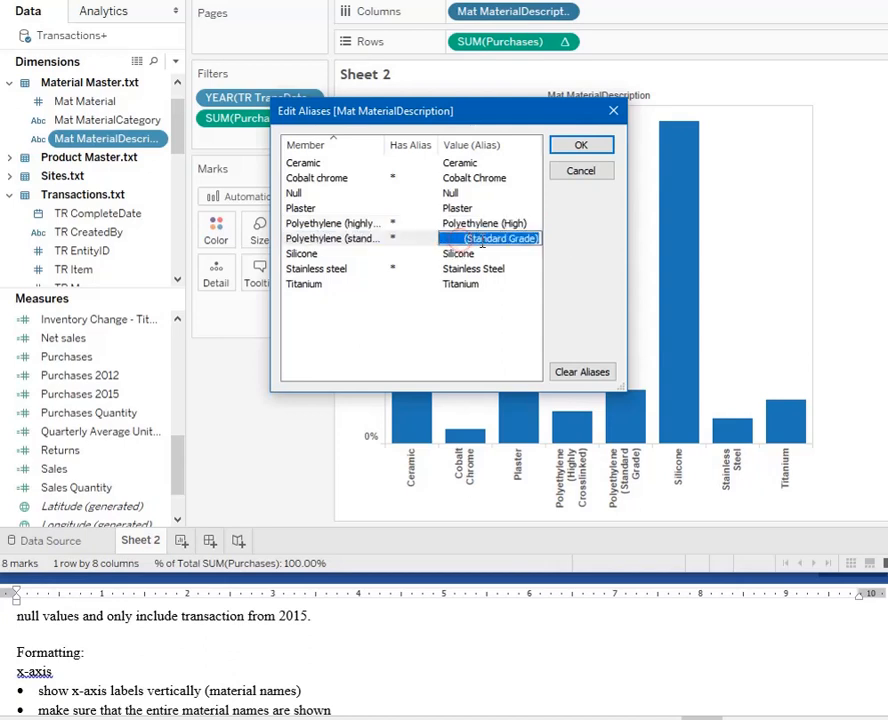
key(End)
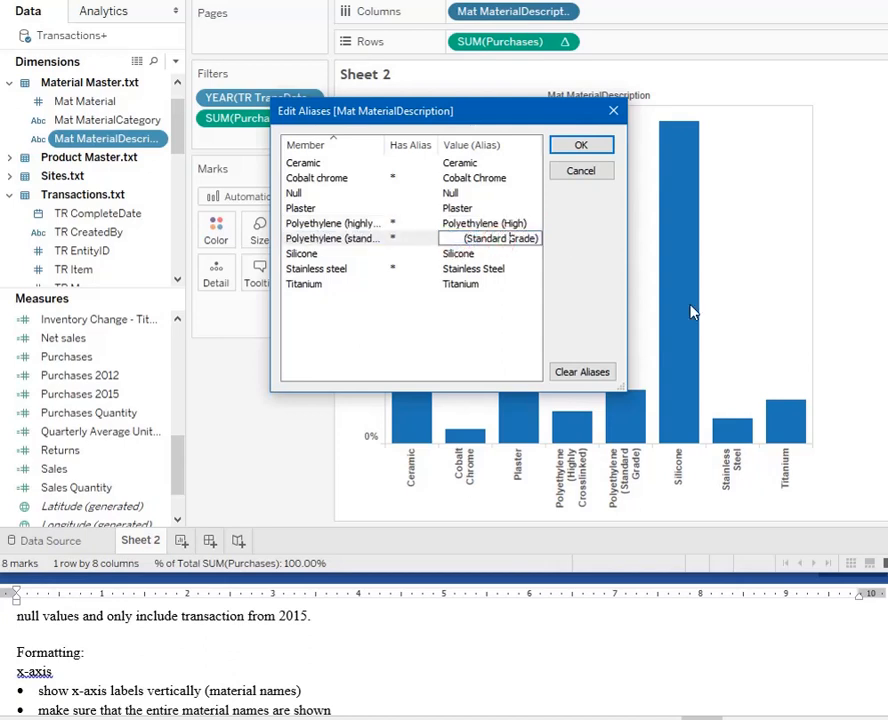
key(ctrl+shift+Left)
key(BackSpace)
key(BackSpace)
key(Return)
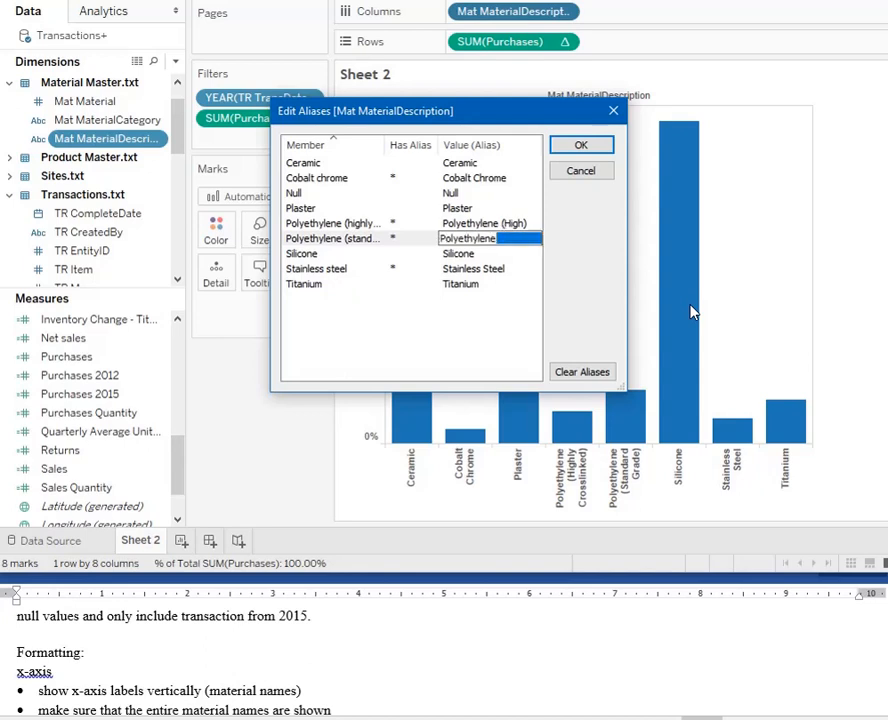
key(Return)
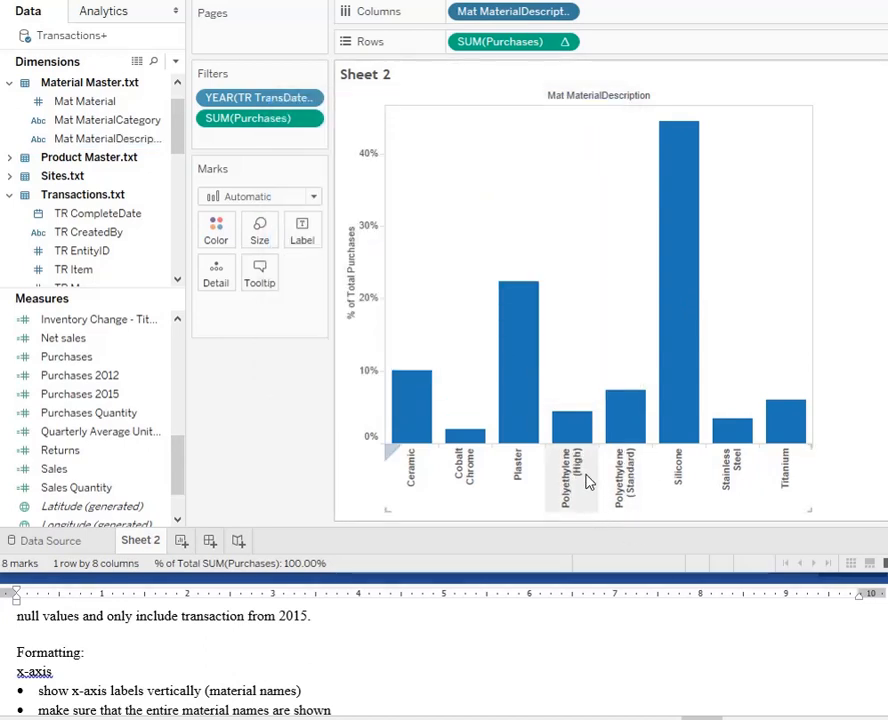
- Hide the column field label reading Mat MaterialDescription above the chart
click(470, 660)
scroll(490, 652, down, 1)
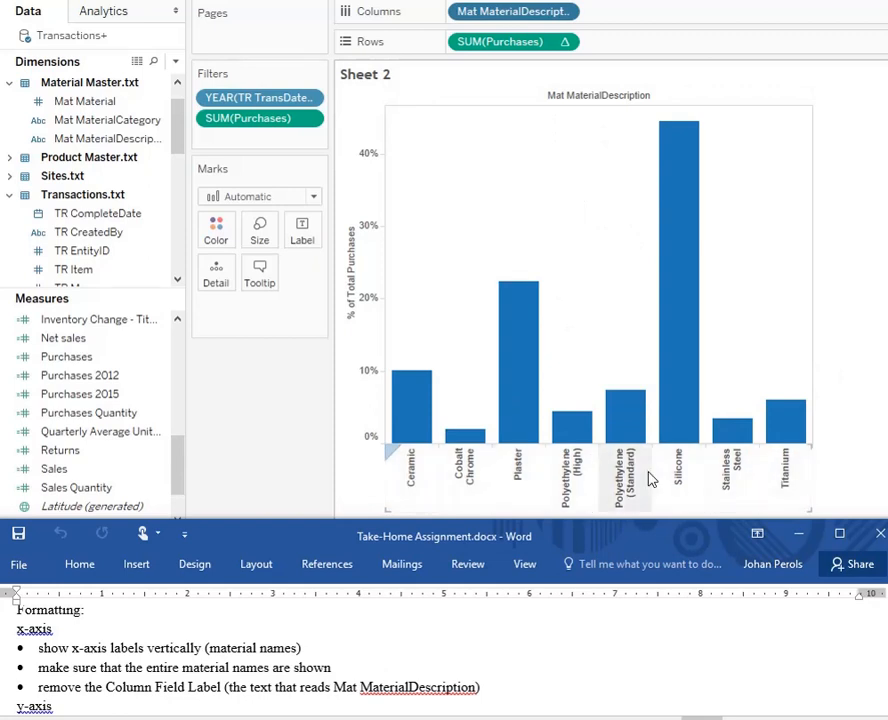
mouse_move(683, 393)
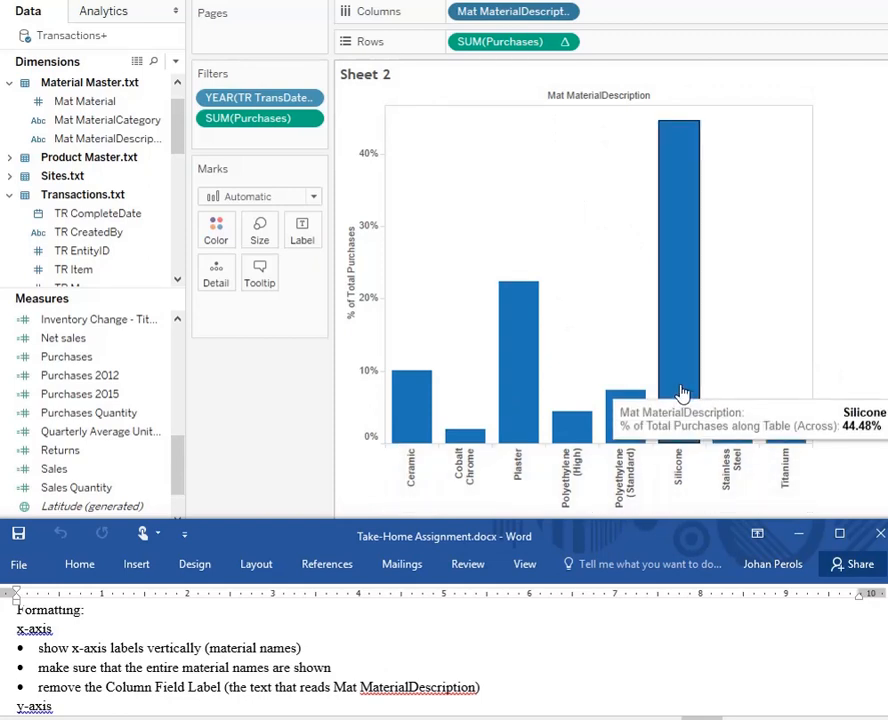
click(604, 97)
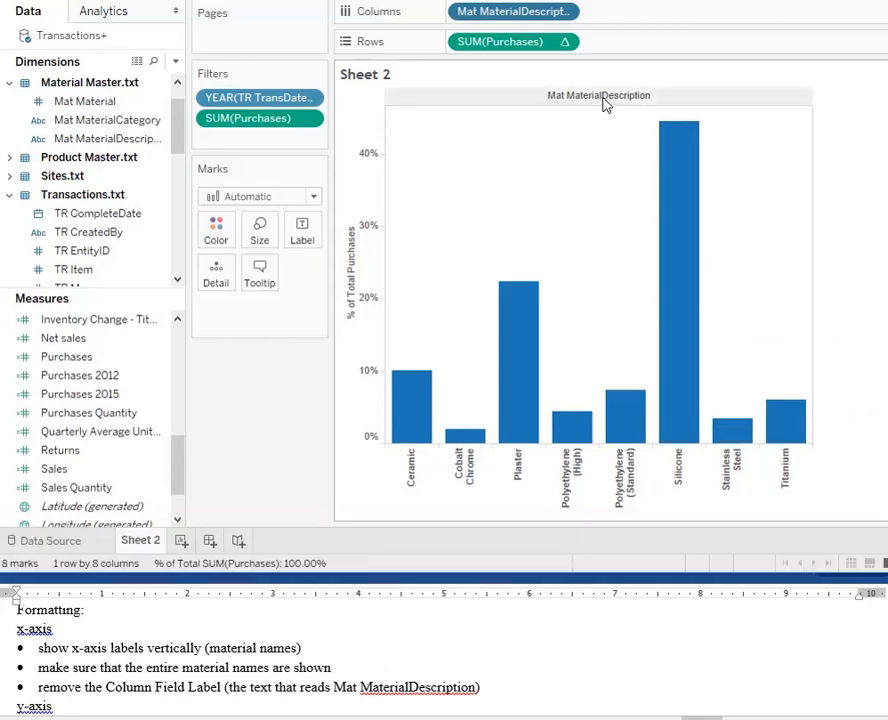
right_click(604, 97)
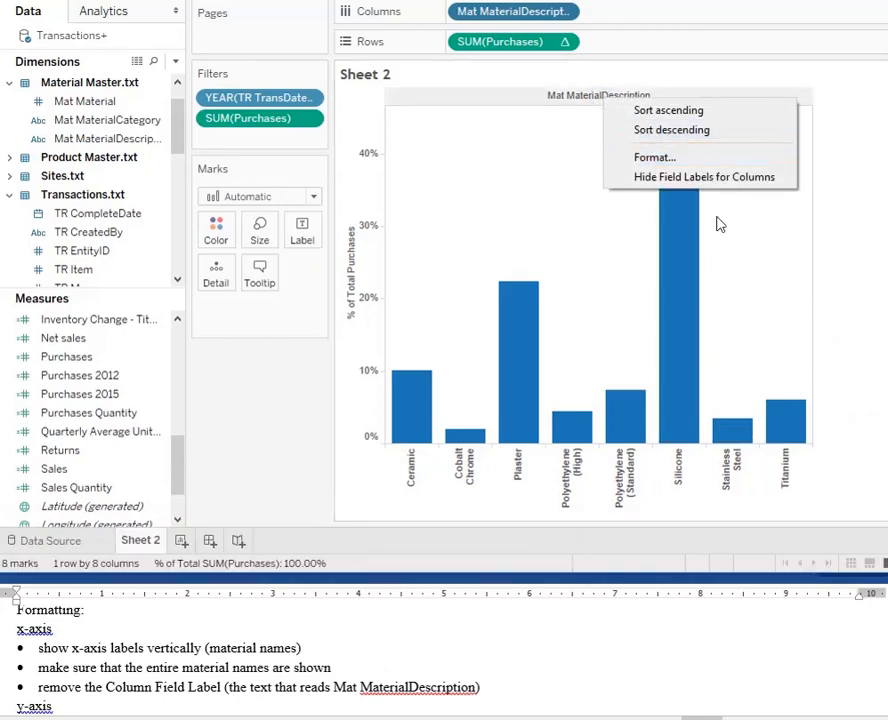
click(724, 177)
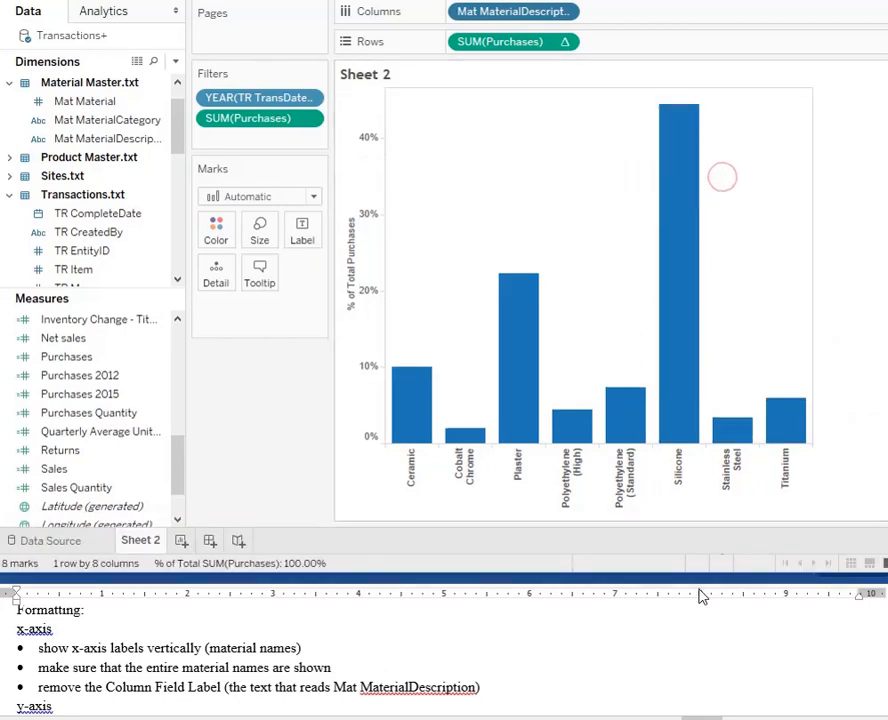
- Change the y-axis title to "Percent of Total Purchases", as the assignment requires
click(562, 666)
scroll(563, 655, down, 3)
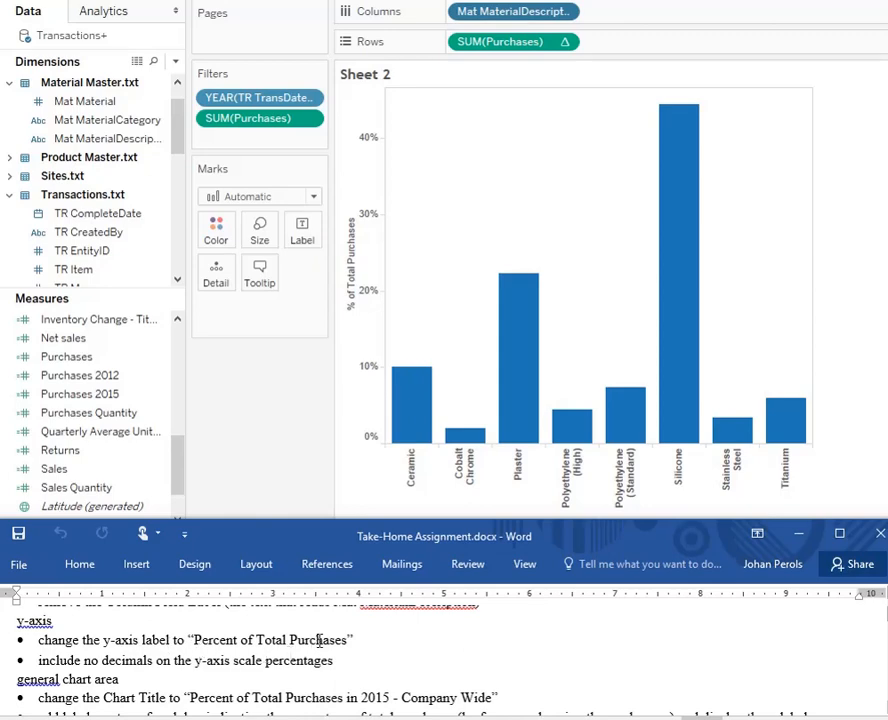
double_click(350, 295)
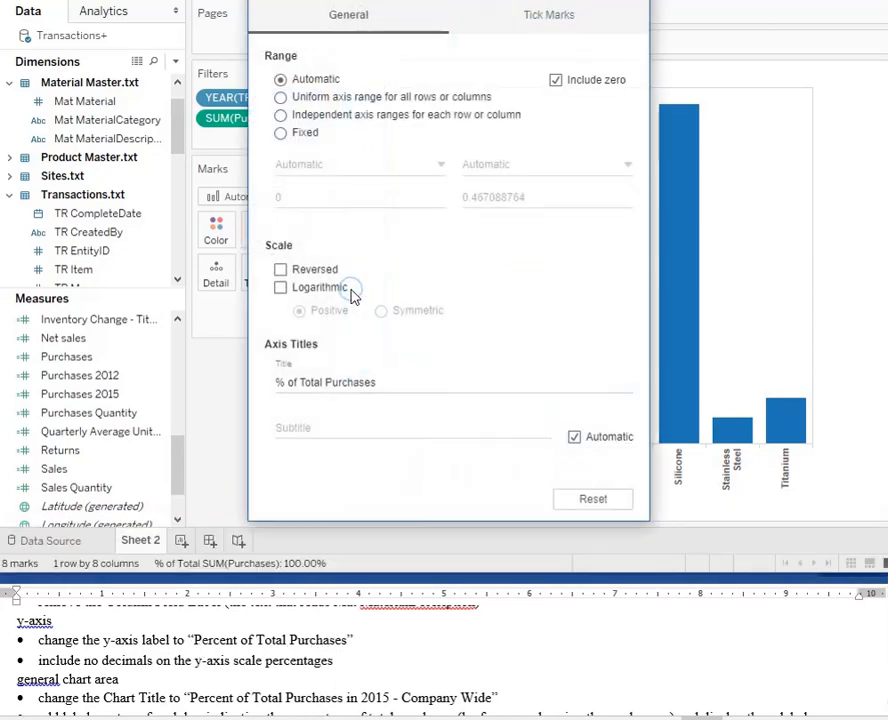
triple_click(401, 379)
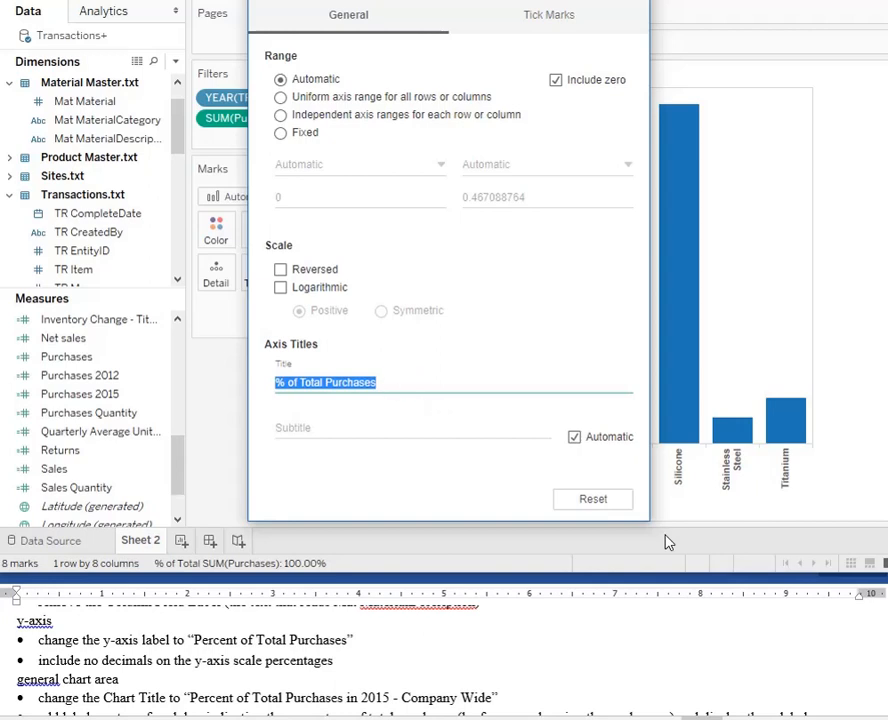
key(ctrl+Left)
key(ctrl+Left)
key(ctrl+shift+Right)
key(ctrl+shift+Right)
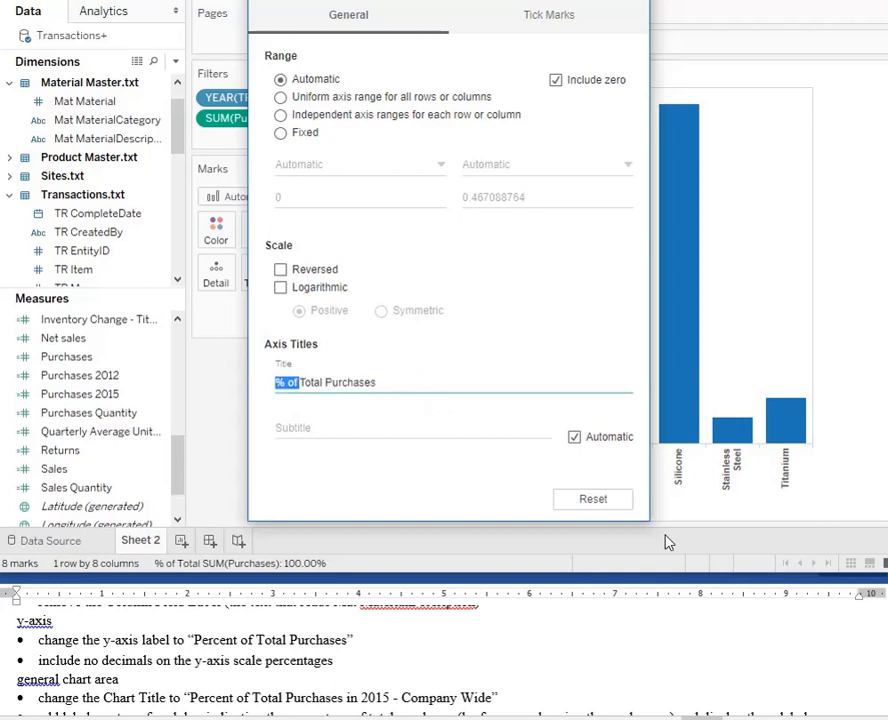
text(Perc)
key(ctrl+shift+Left)
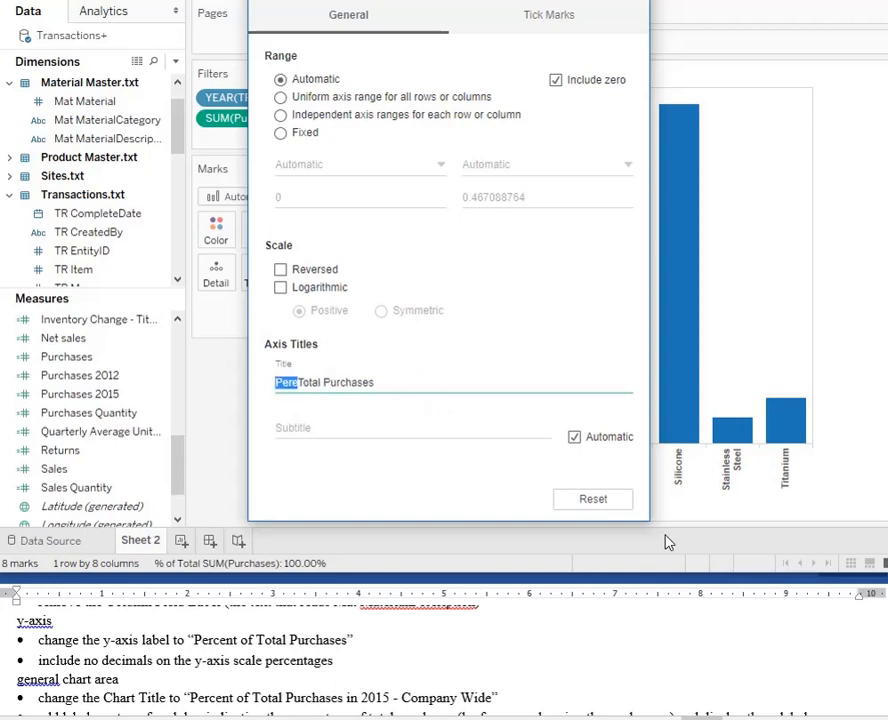
text(Percent of)
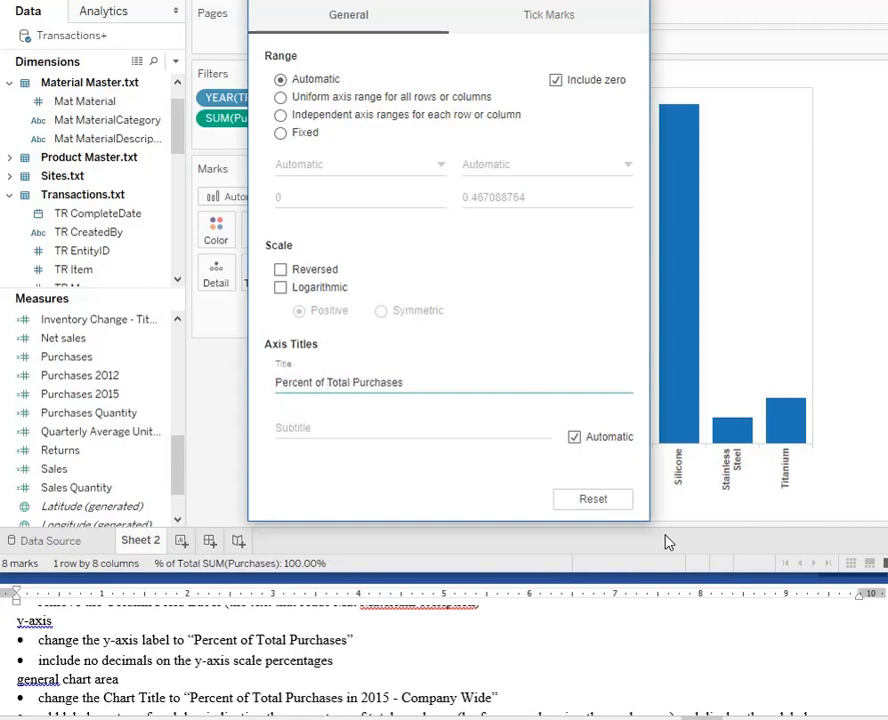
click(668, 541)
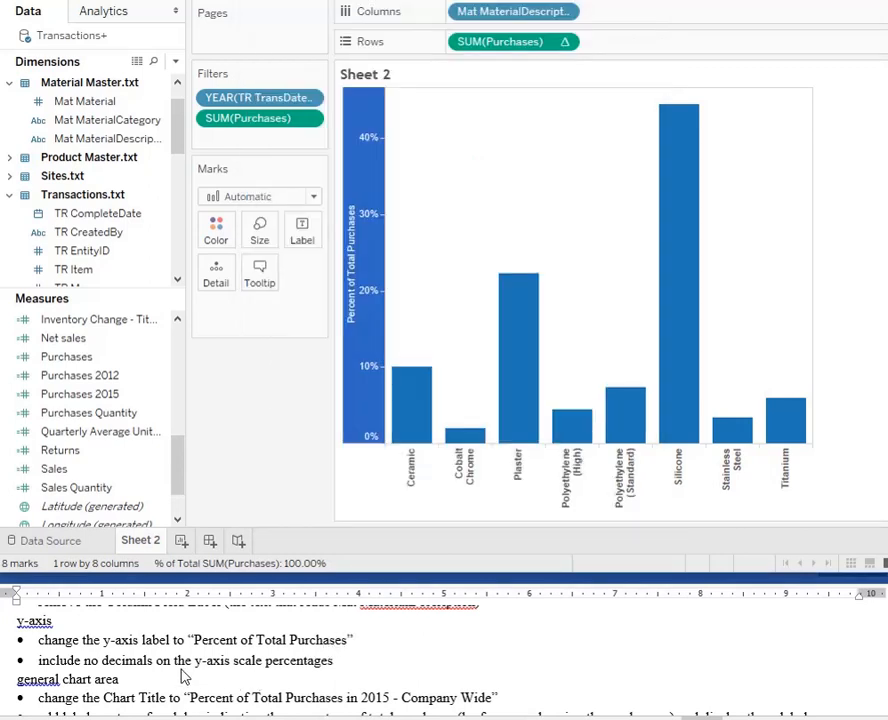
- Format the y-axis scale numbers as percentages with 0 decimal places
right_click(369, 367)
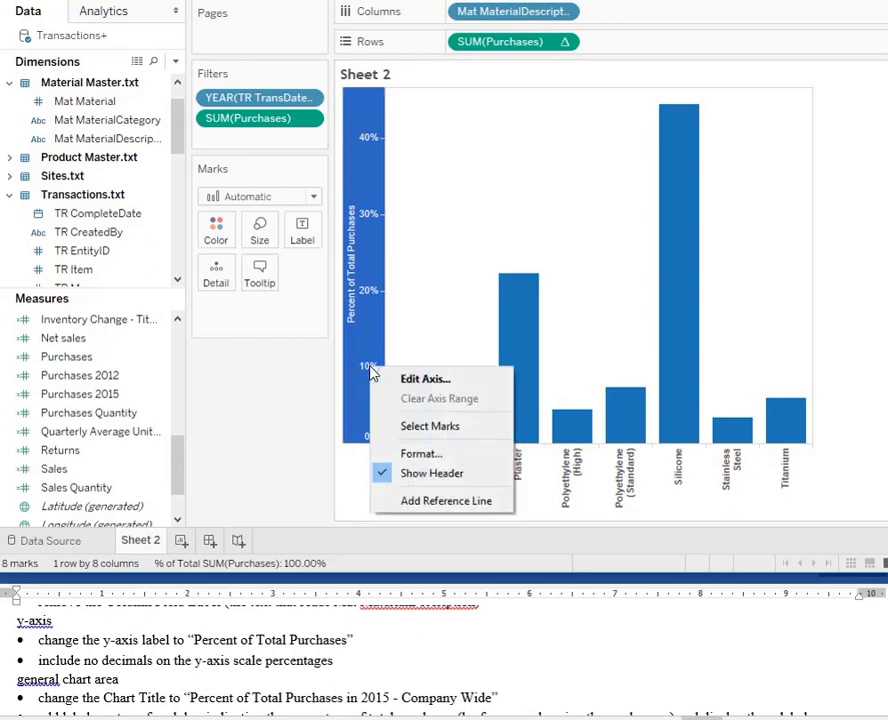
click(418, 455)
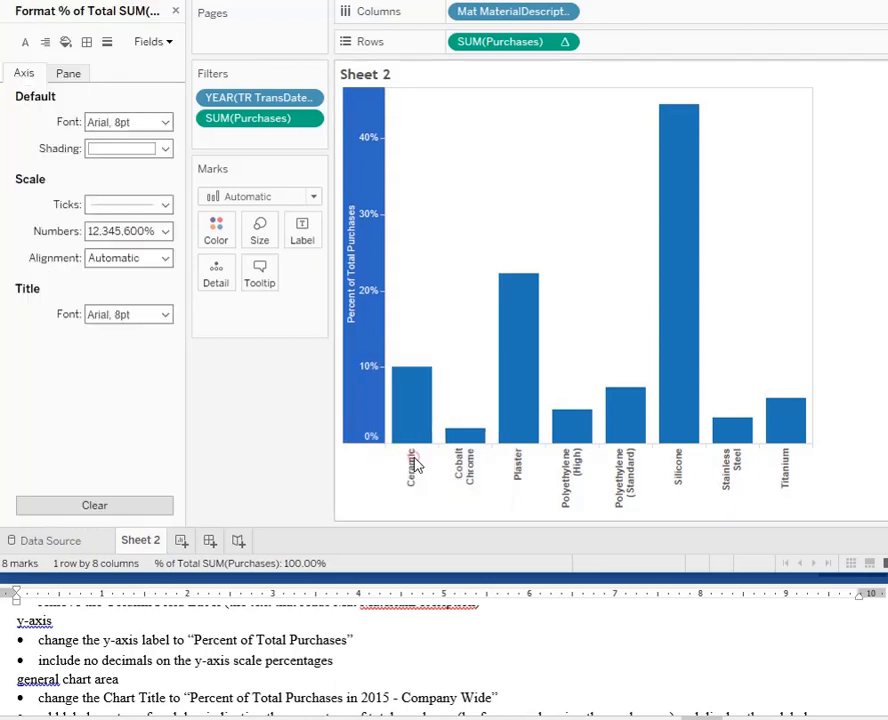
click(164, 234)
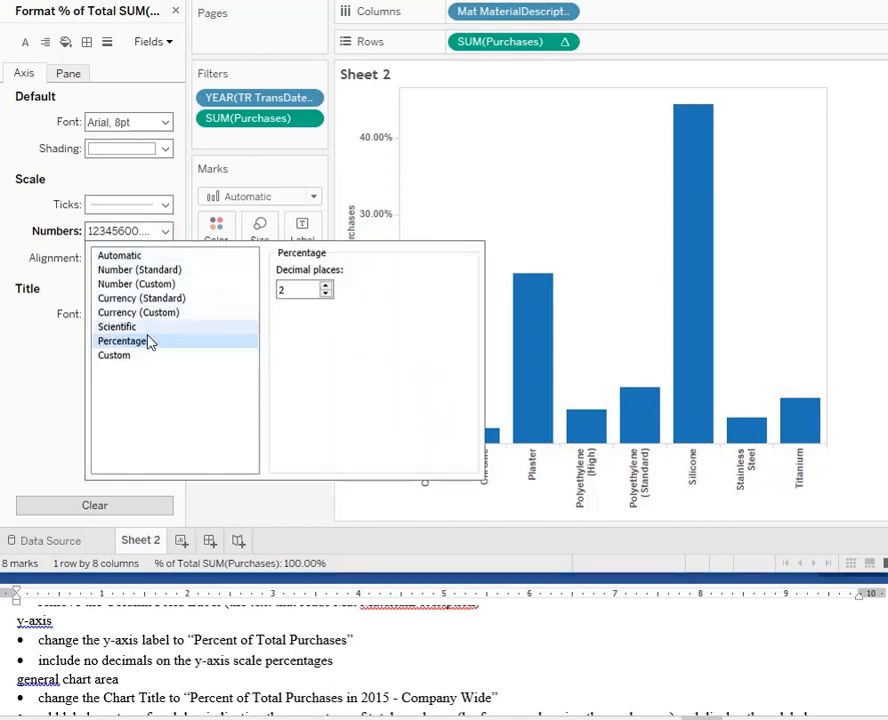
click(326, 292)
click(326, 292)
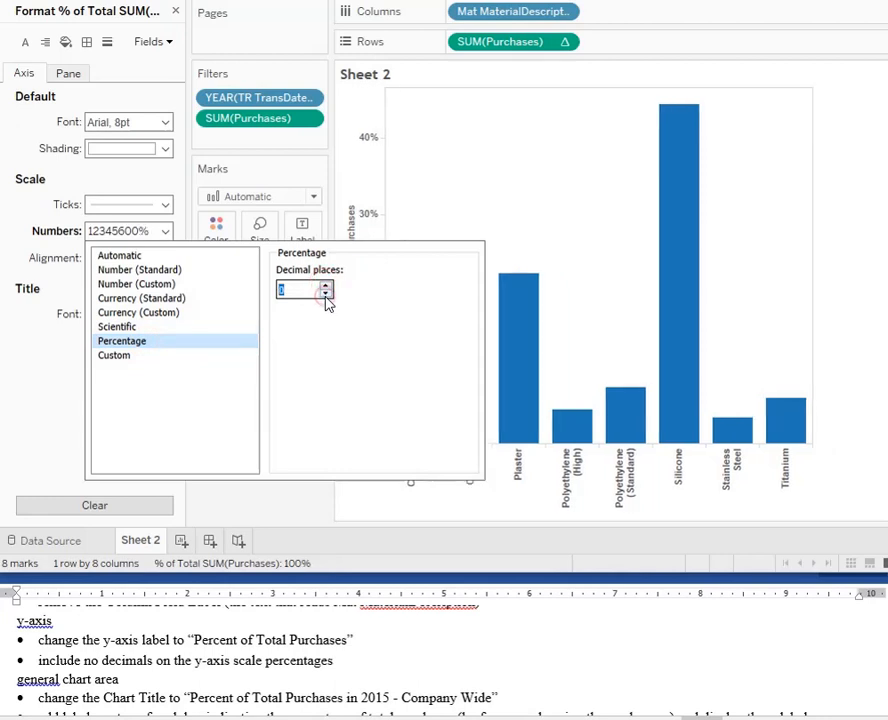
click(256, 496)
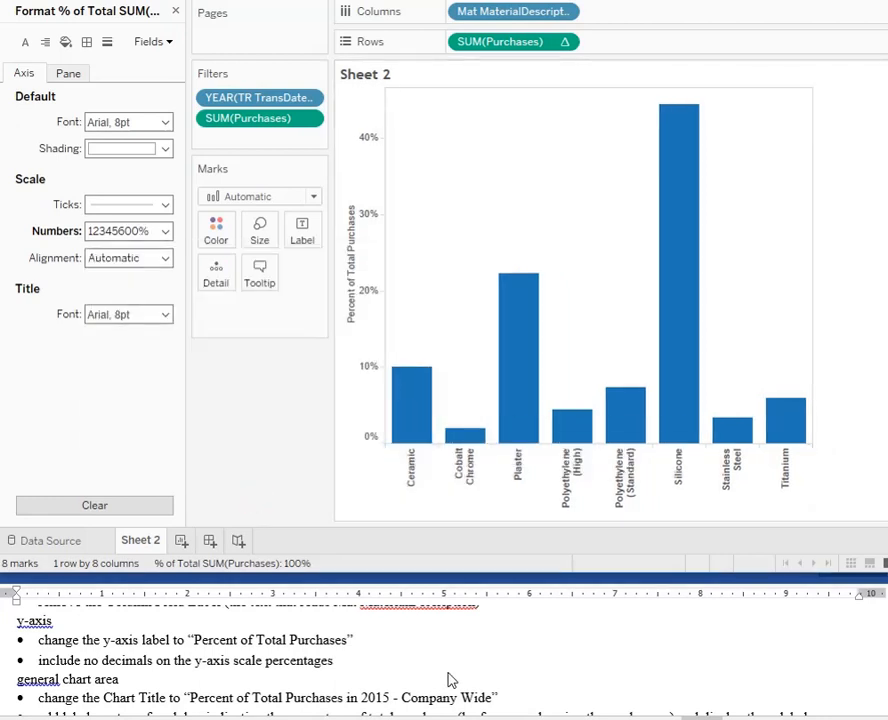
- Switch to the Word assignment and copy the chart title text "Percent of Total Purchases in 2015 - Company Wide"
double_click(198, 698)
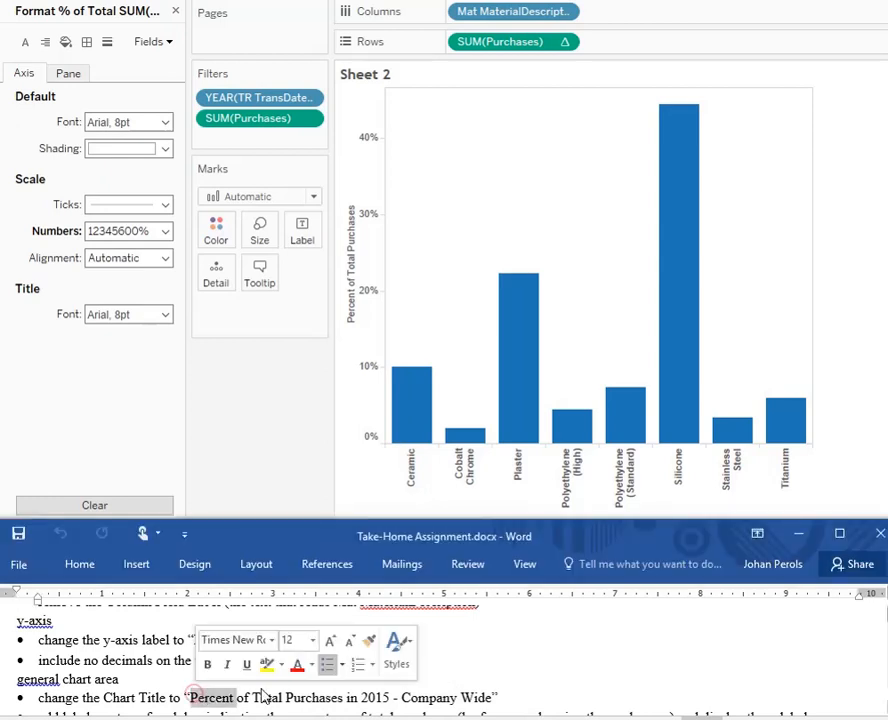
key(ctrl+shift+Right)
key(ctrl+shift+Right)
key(ctrl+shift+Right)
key(ctrl+shift+Right)
key(ctrl+shift+Right)
key(ctrl+shift+Right)
key(ctrl+shift+Right)
key(ctrl+shift+Right)
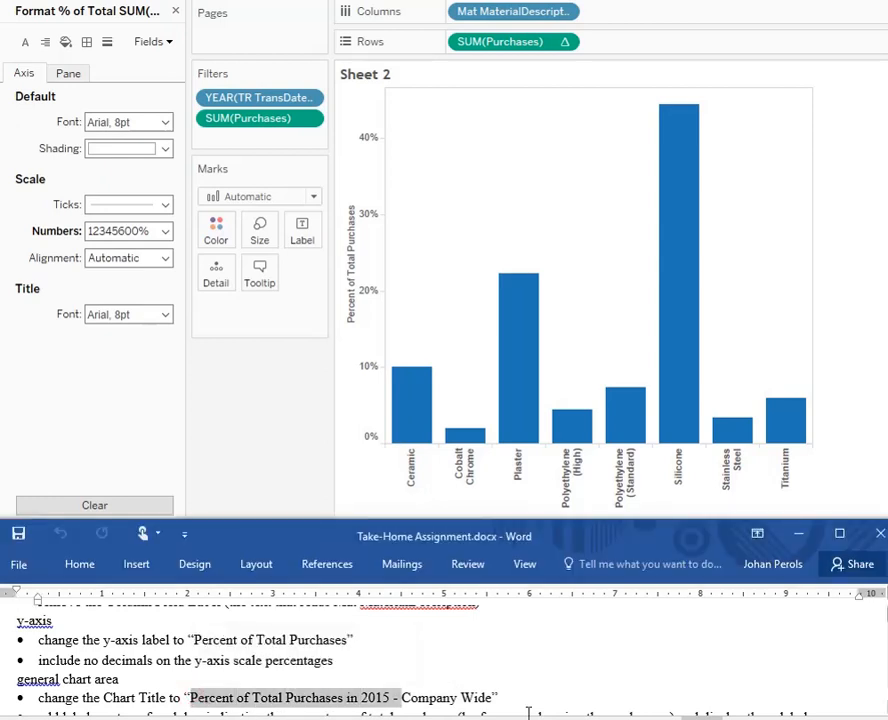
key(ctrl+c)
- In Tableau, paste the copied text into the chart title and remove the sheet name placeholder from it
double_click(370, 74)
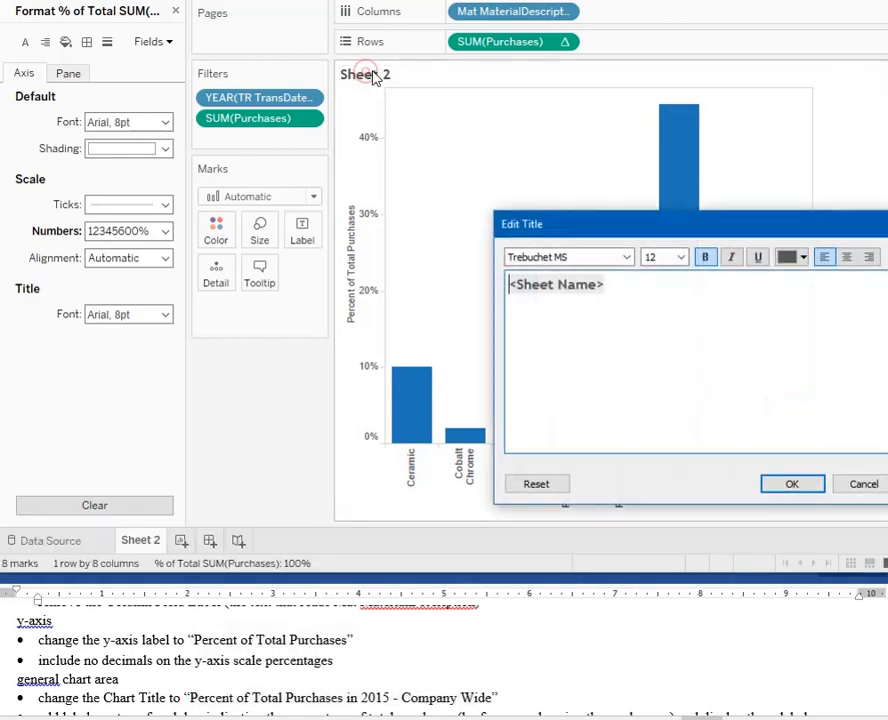
key(ctrl+v)
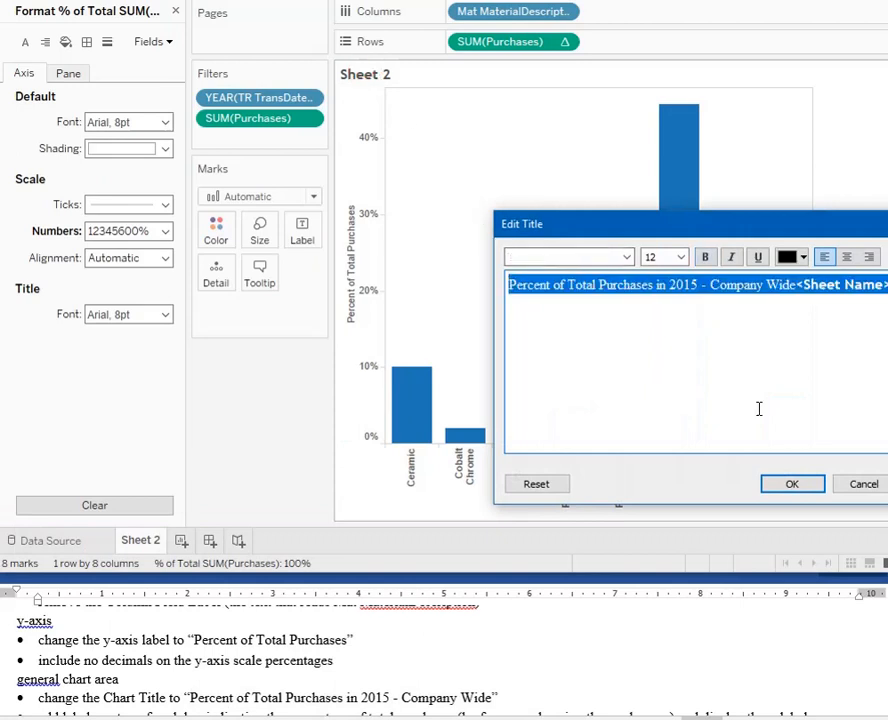
click(792, 484)
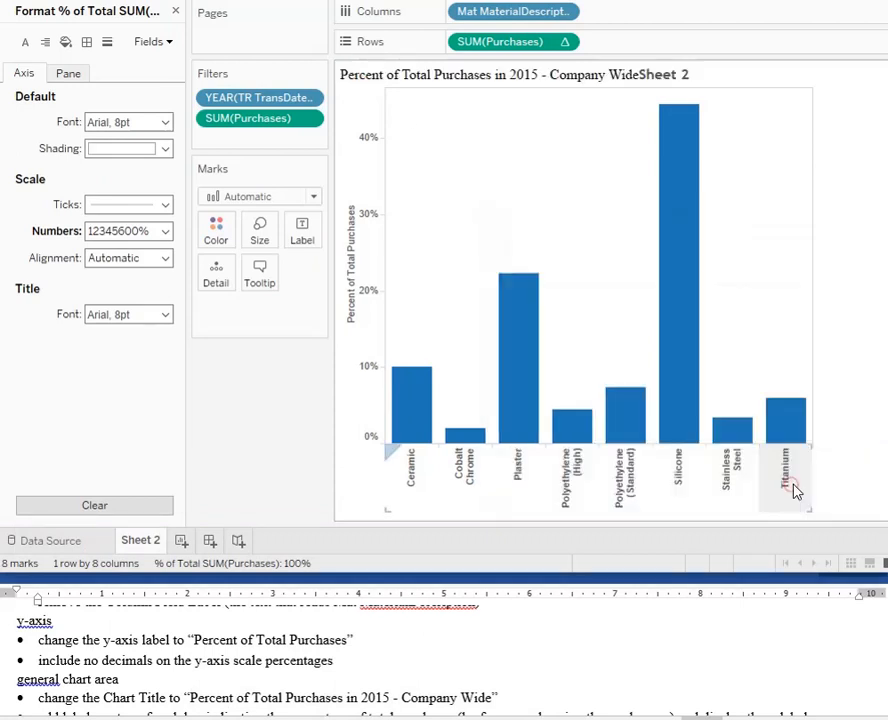
double_click(678, 76)
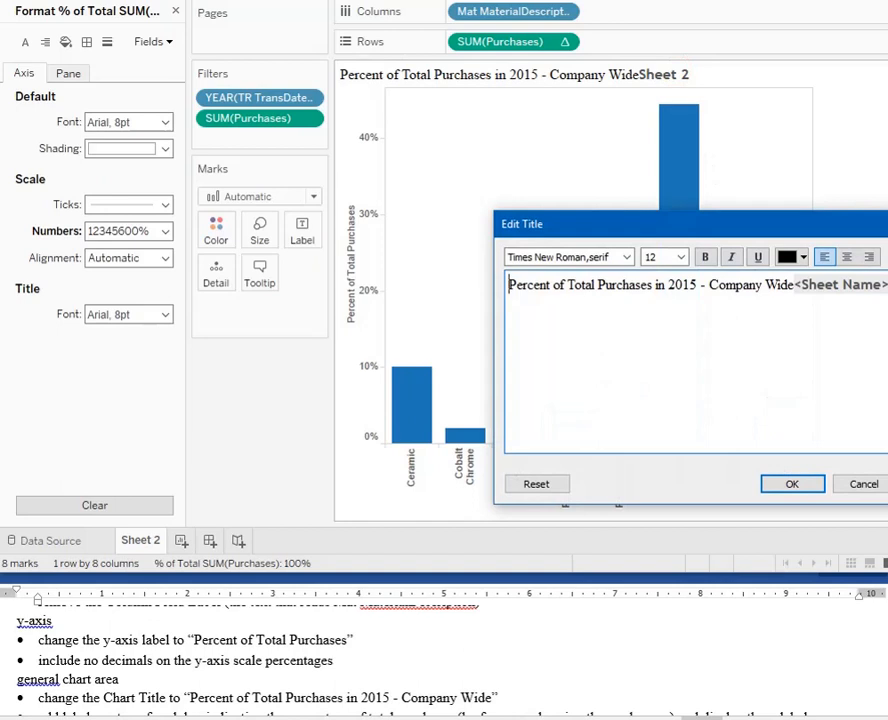
click(886, 285)
key(shift+Left)
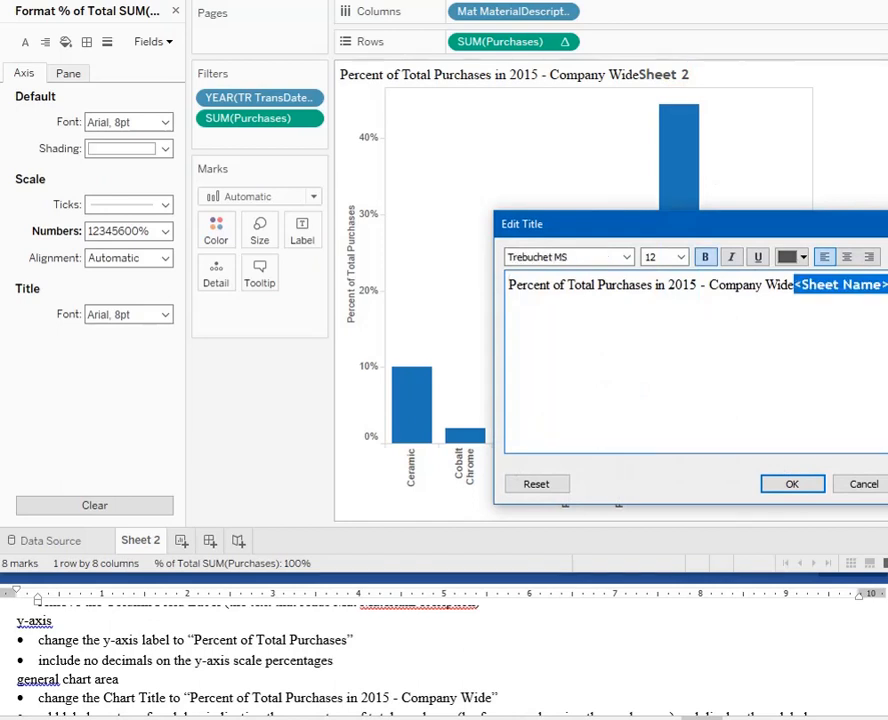
key(BackSpace)
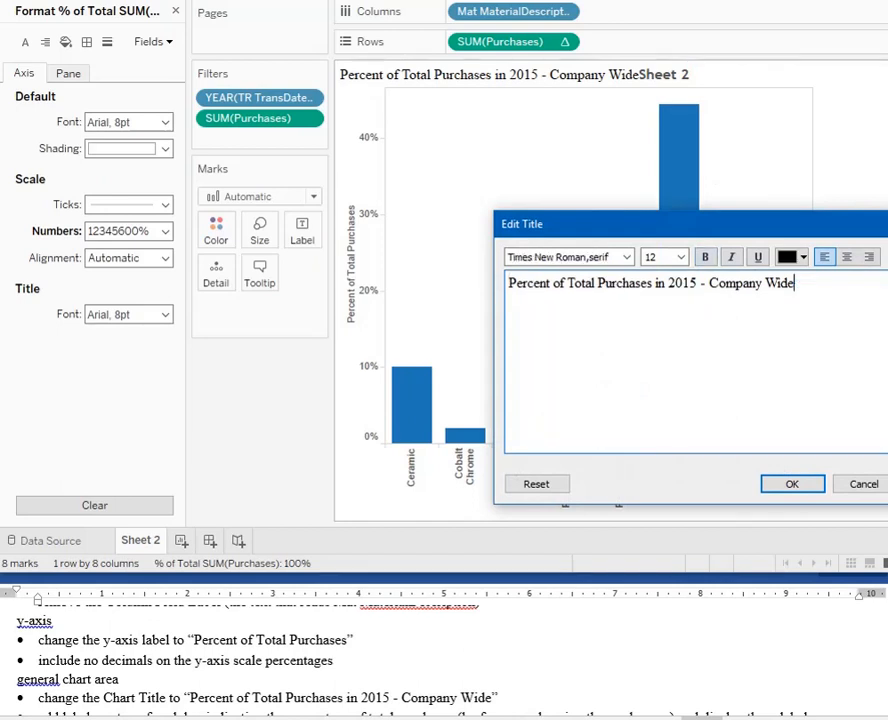
click(800, 487)
- Close the formatting pane and show mark labels on the chart's bars
scroll(444, 660, down, 1)
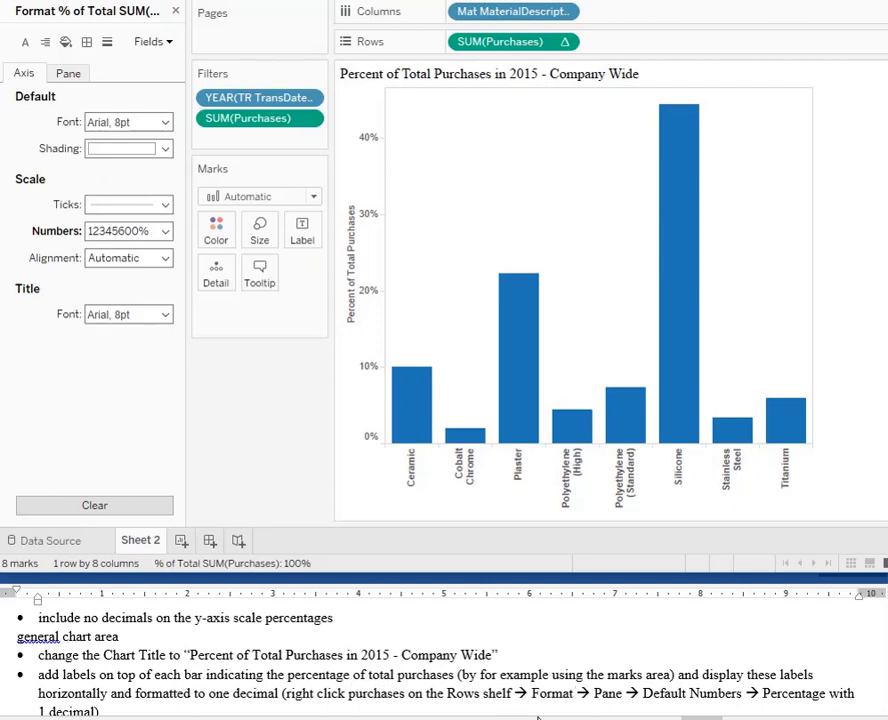
click(177, 12)
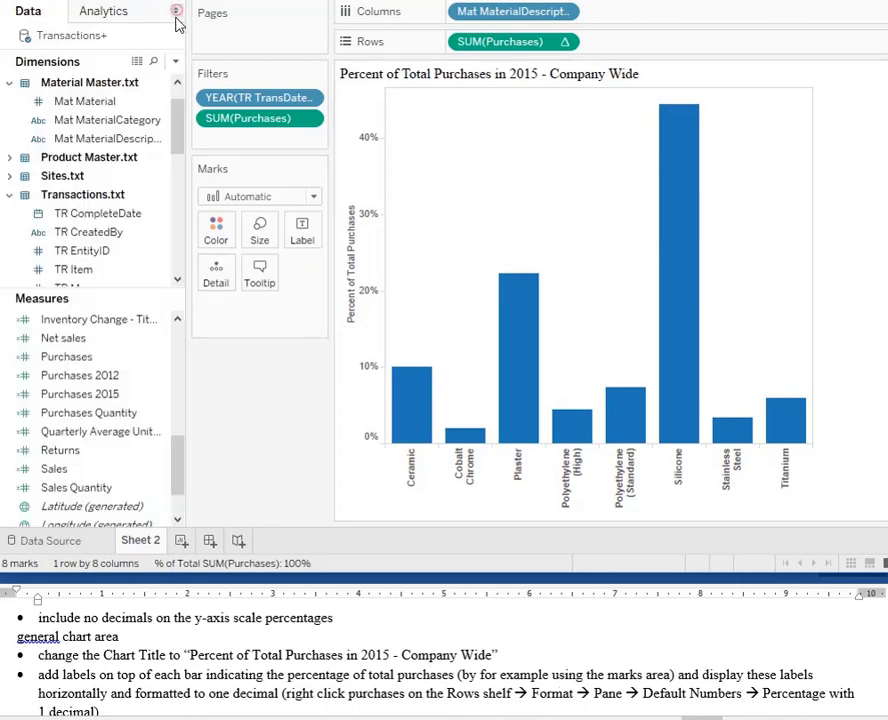
click(302, 236)
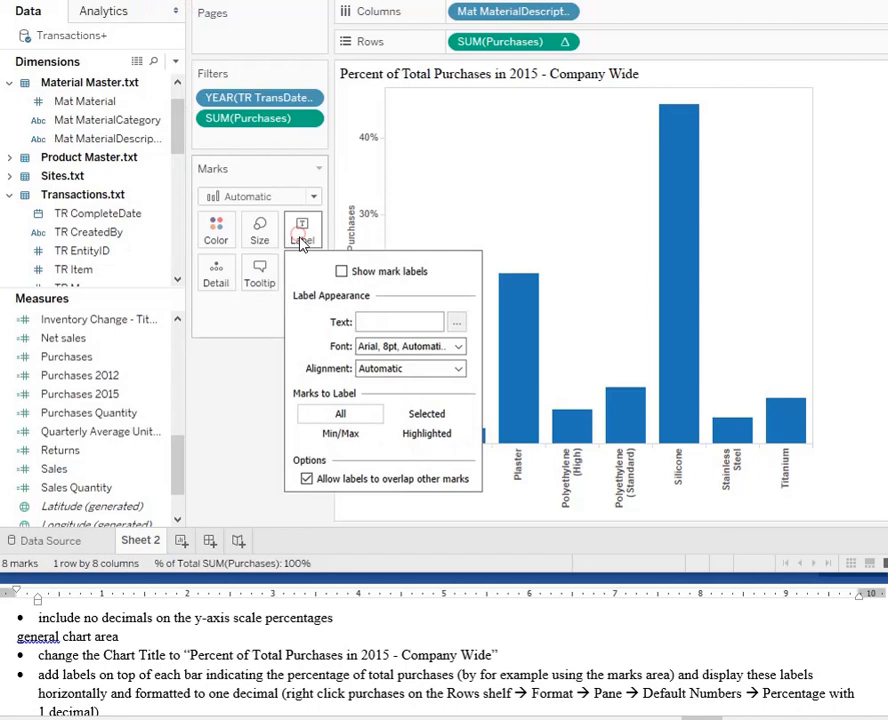
click(341, 272)
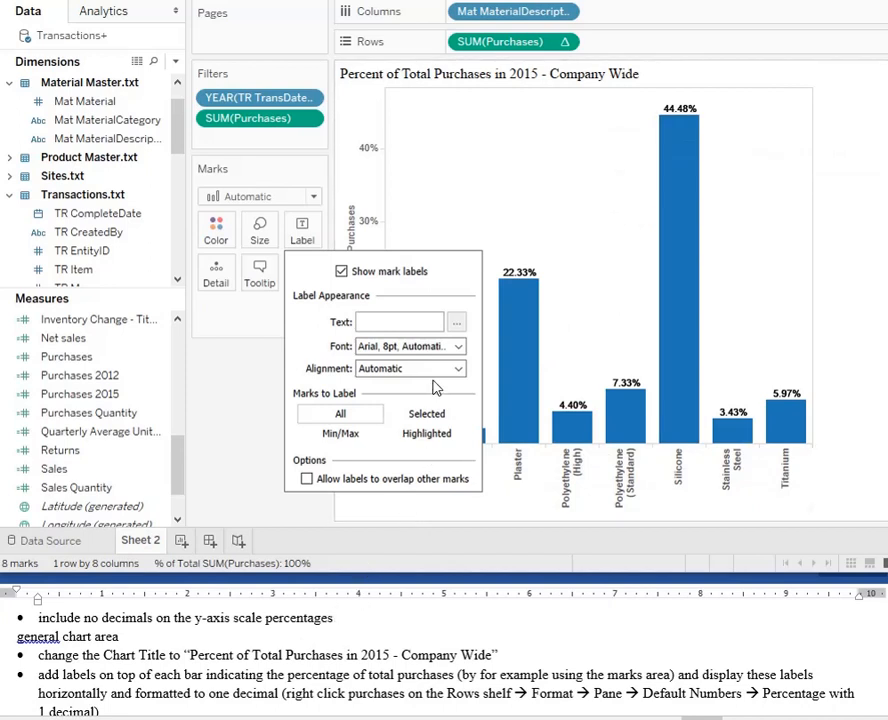
- Format the bar labels of SUM(Purchases) as percentages with 1 decimal place, using the pane's default number format
right_click(543, 44)
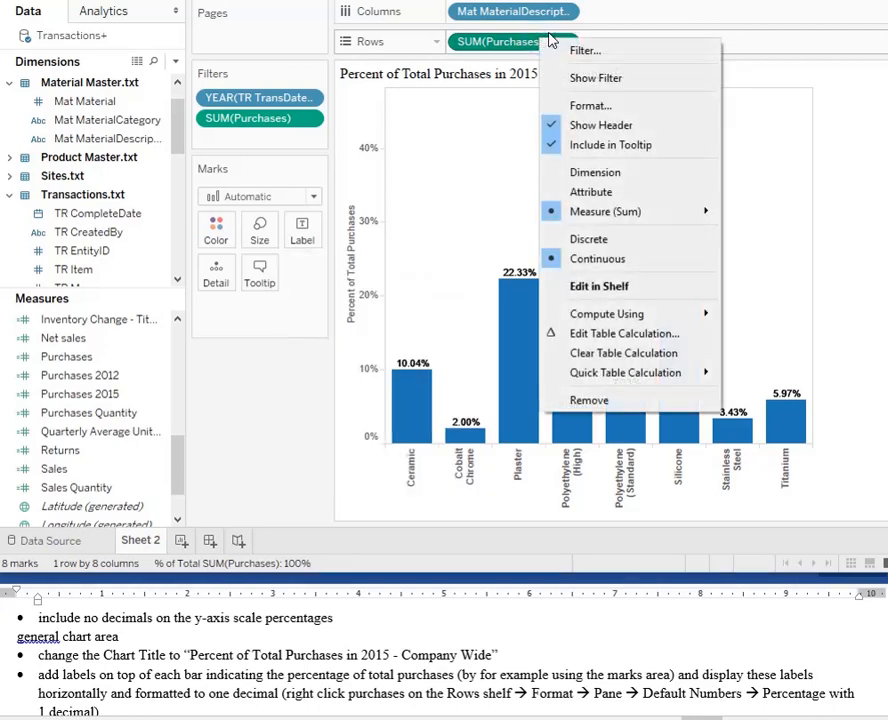
click(560, 105)
click(70, 75)
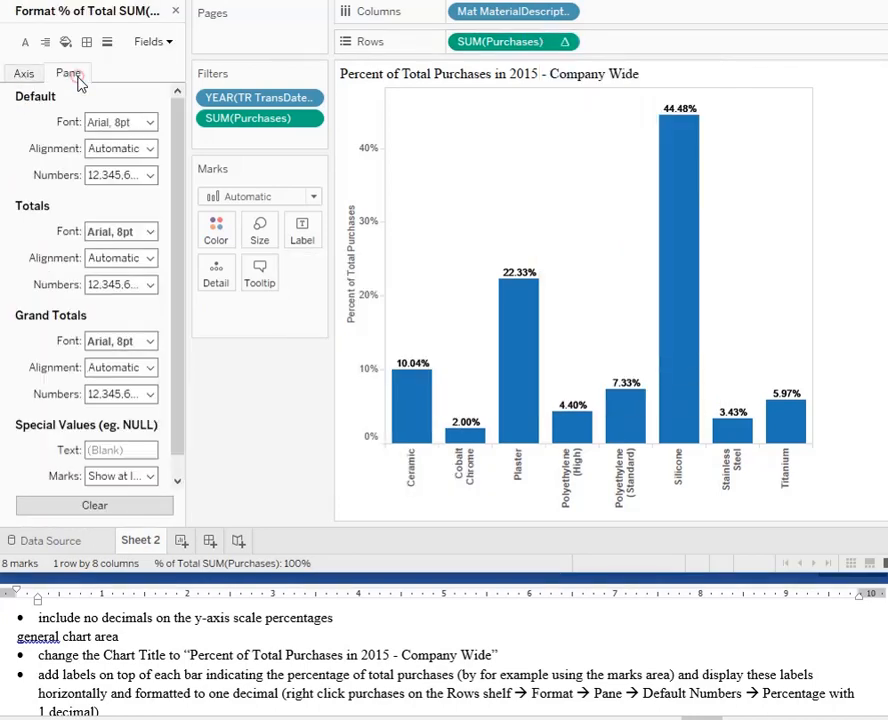
click(110, 175)
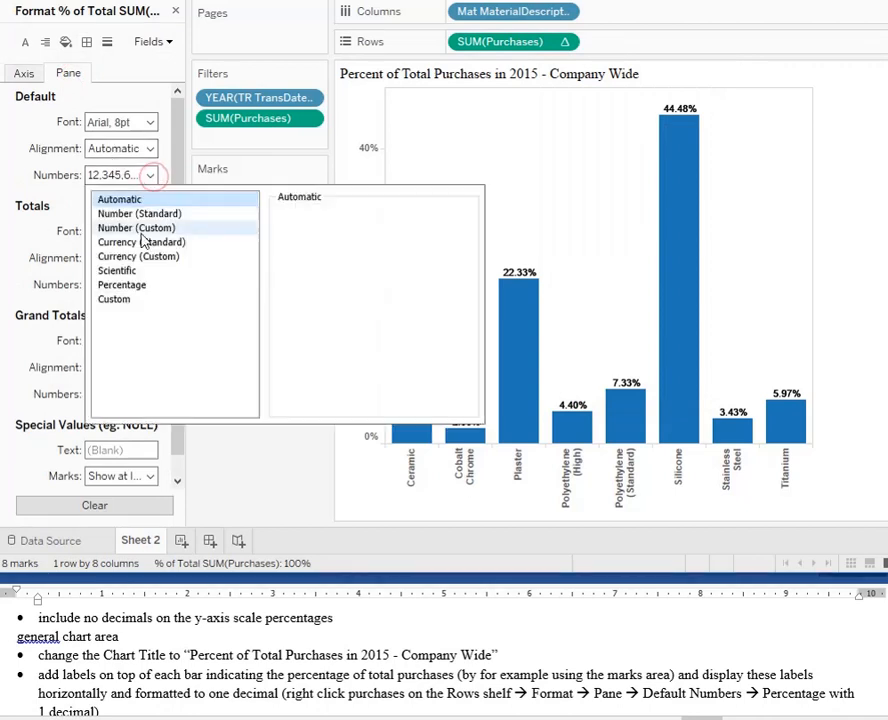
click(132, 287)
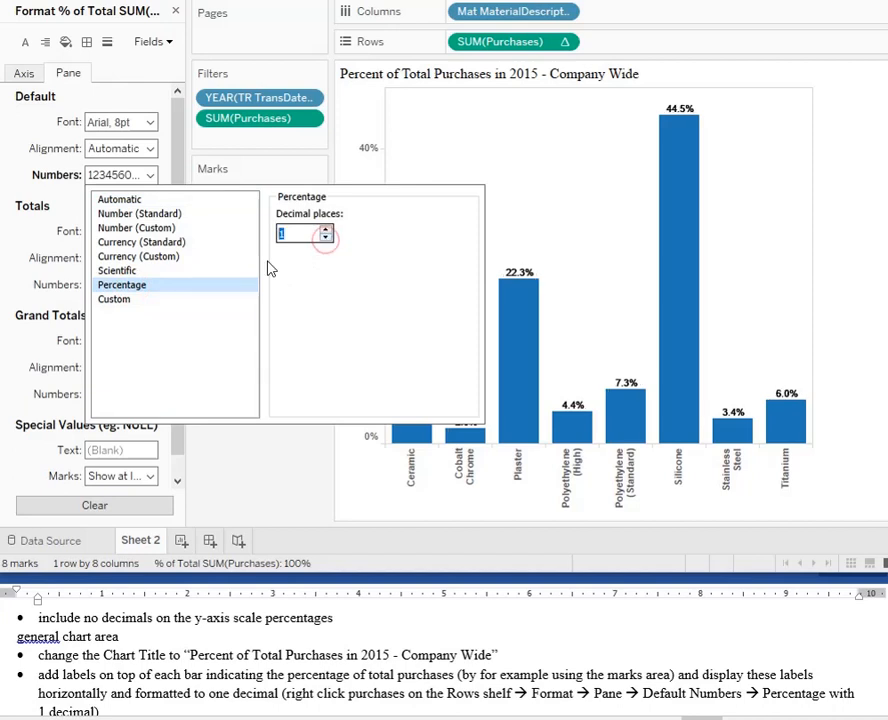
click(258, 455)
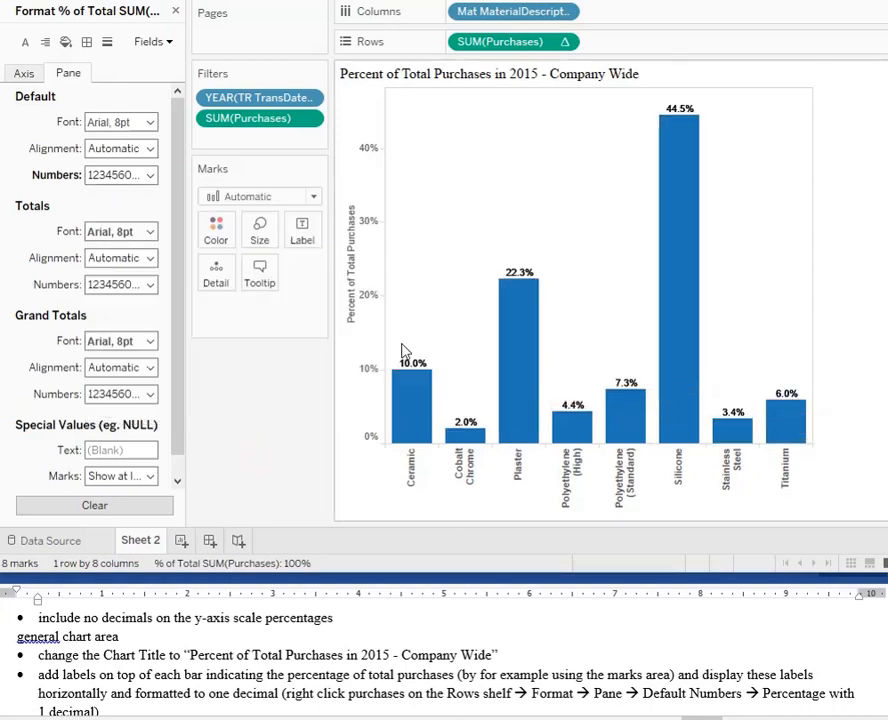